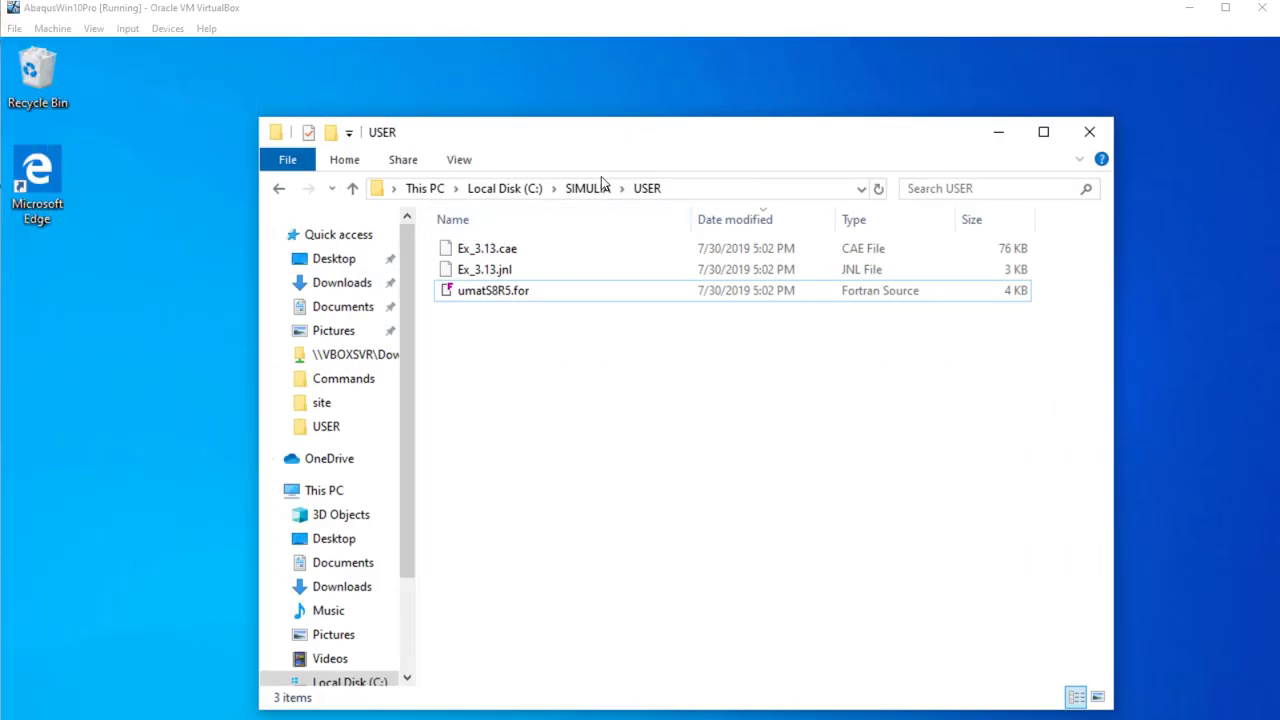
- Open the Ex_3.13.cae model from the SIMULIA USER folder in Abaqus/CAE
{"action": "left_click", "coordinate": [588, 188]}
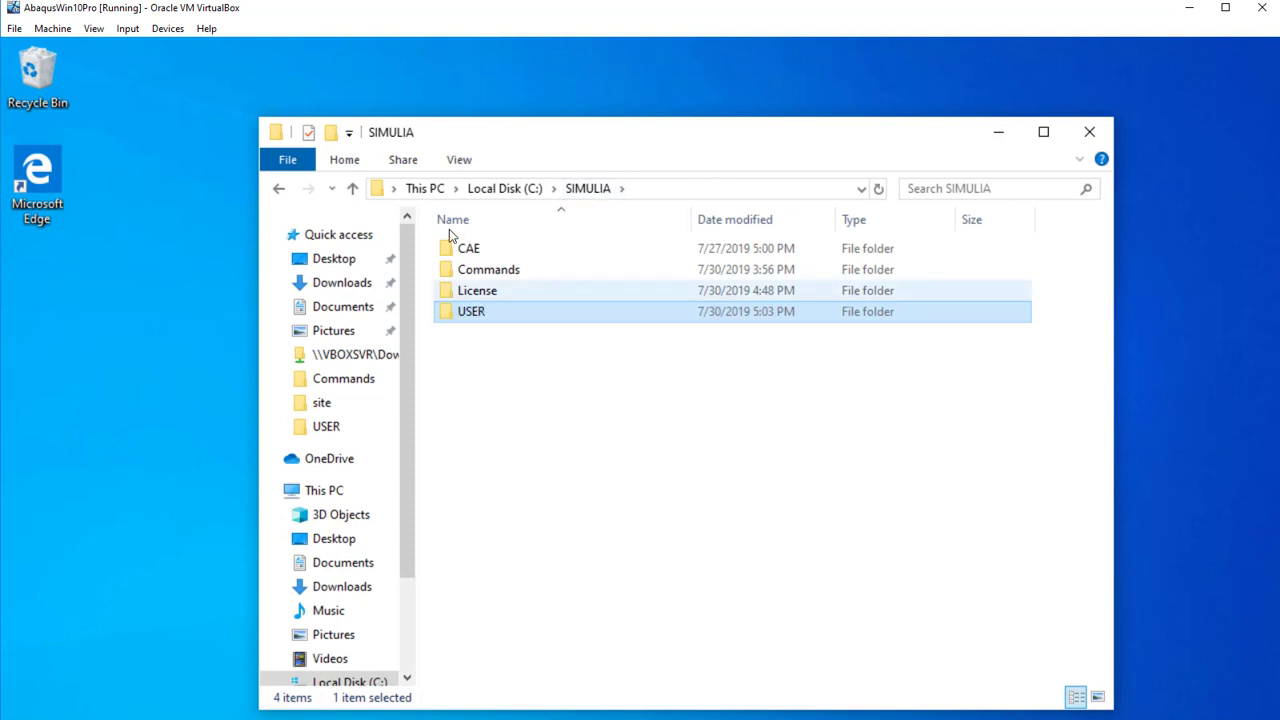
{"action": "double_click", "coordinate": [473, 315]}
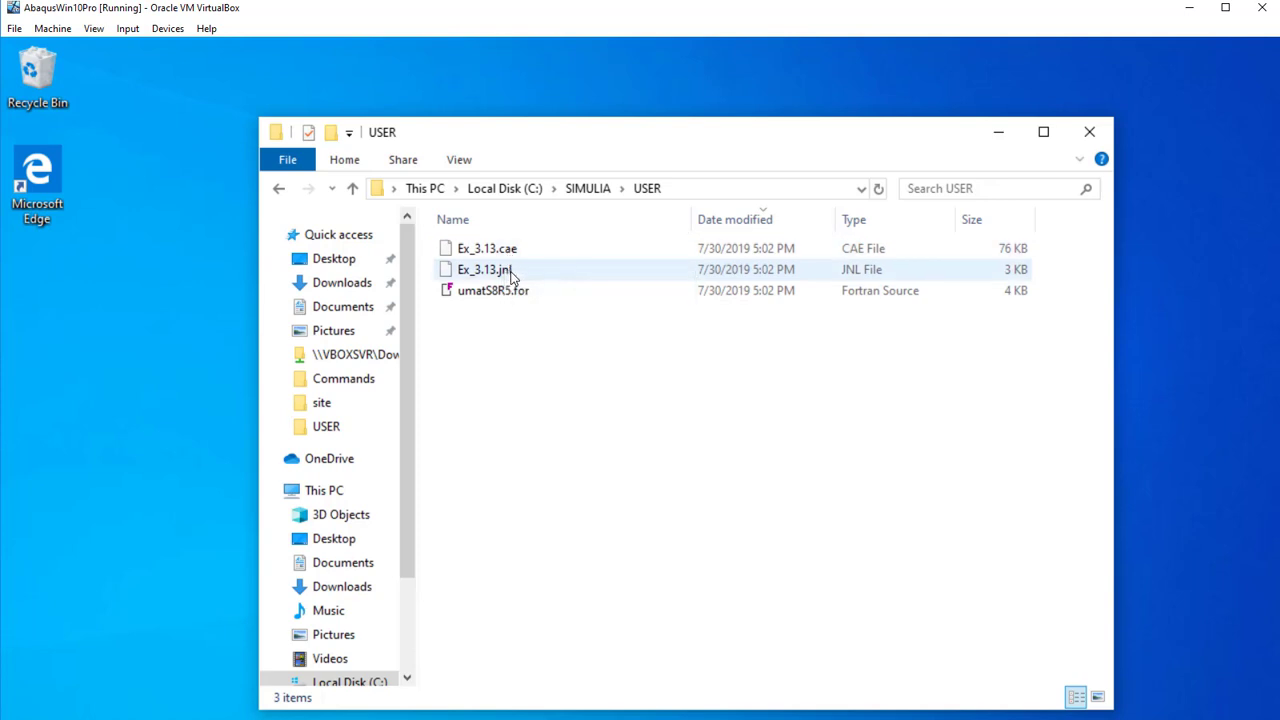
{"action": "left_click", "coordinate": [505, 250]}
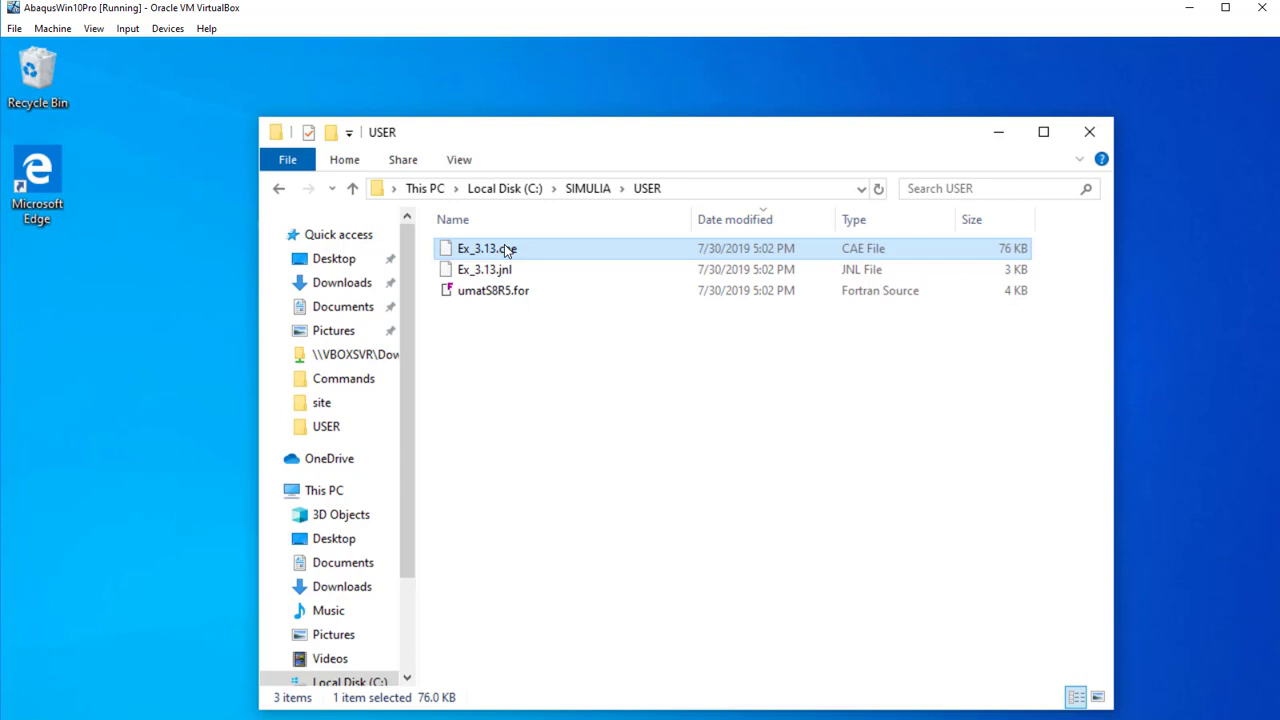
{"action": "right_click", "coordinate": [505, 250]}
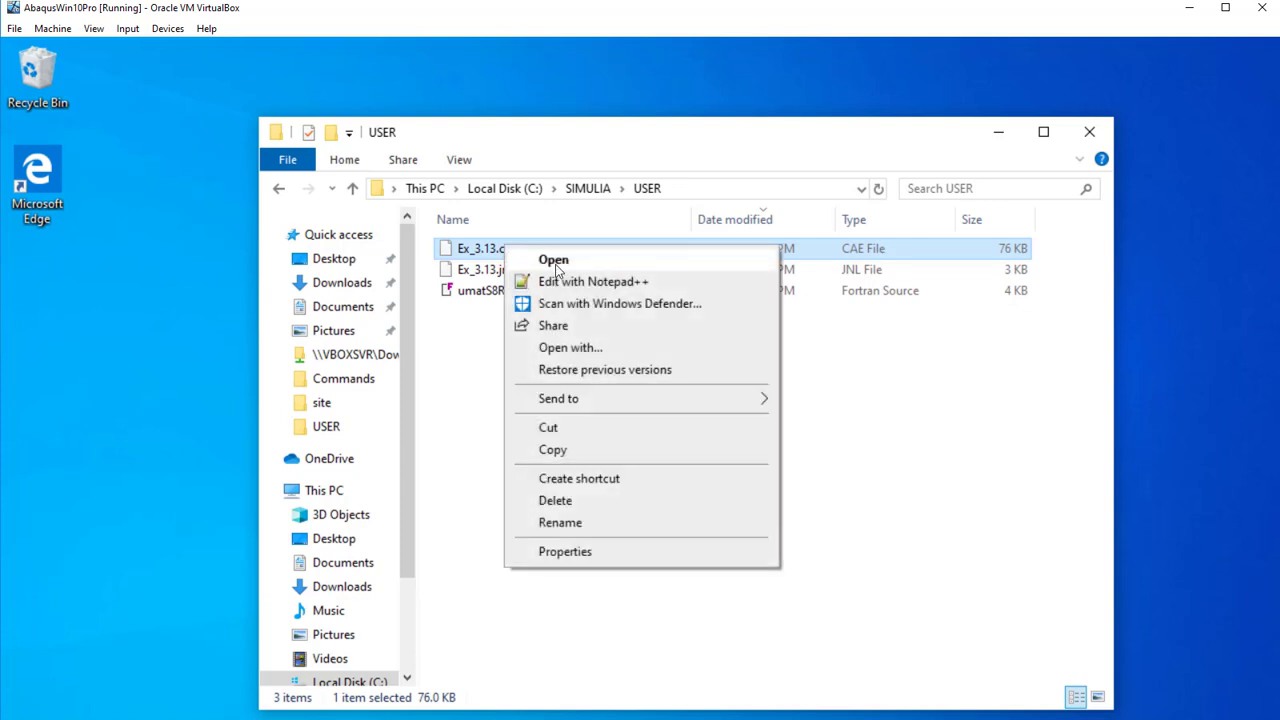
{"action": "left_click", "coordinate": [556, 264]}
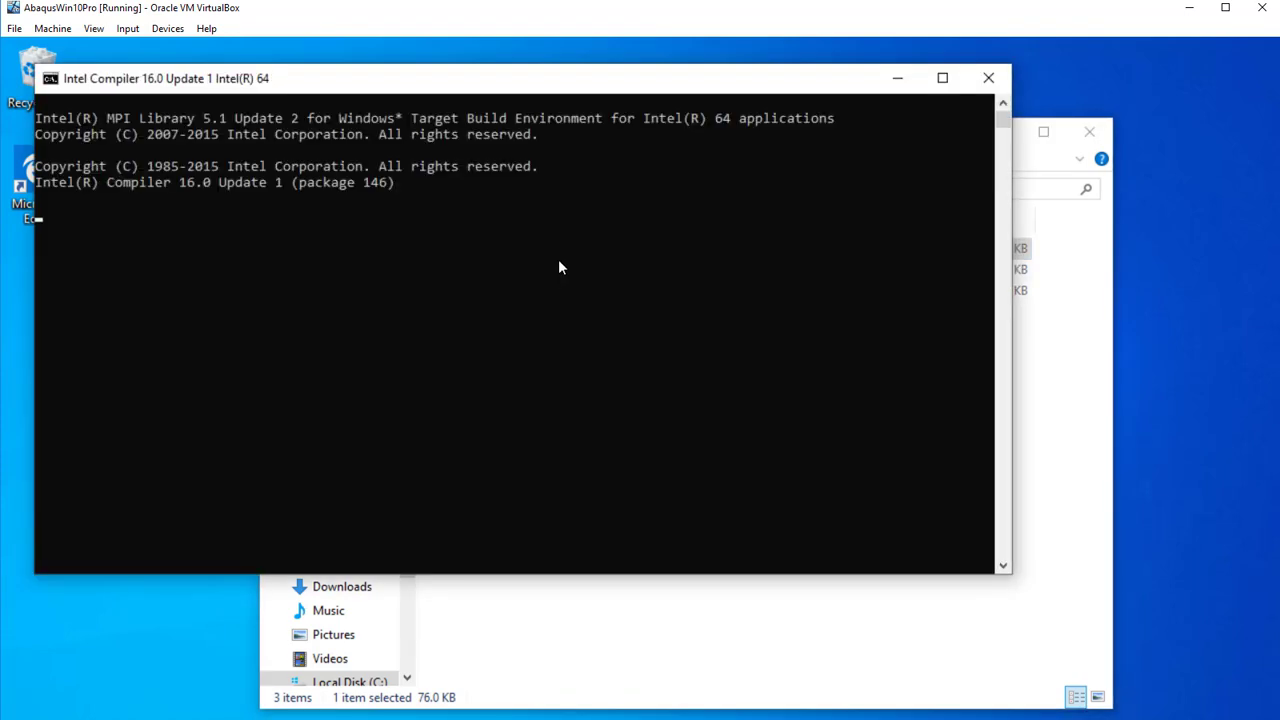
- Minimize the Intel Compiler 16.0 console while Abaqus/CAE loads Ex_3.13.cae
{"action": "left_click", "coordinate": [901, 84]}
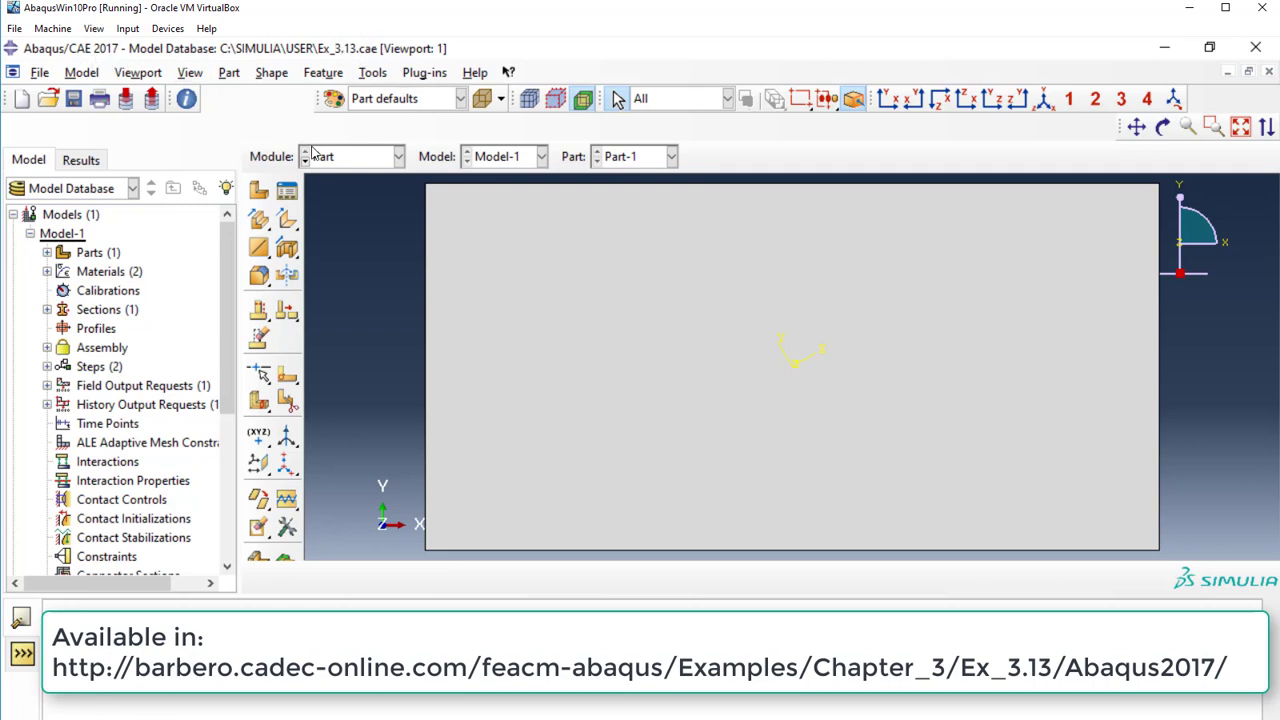
- In the Job module, confirm Job-1's user subroutine file is umatS8R5.for
{"action": "left_click", "coordinate": [399, 164]}
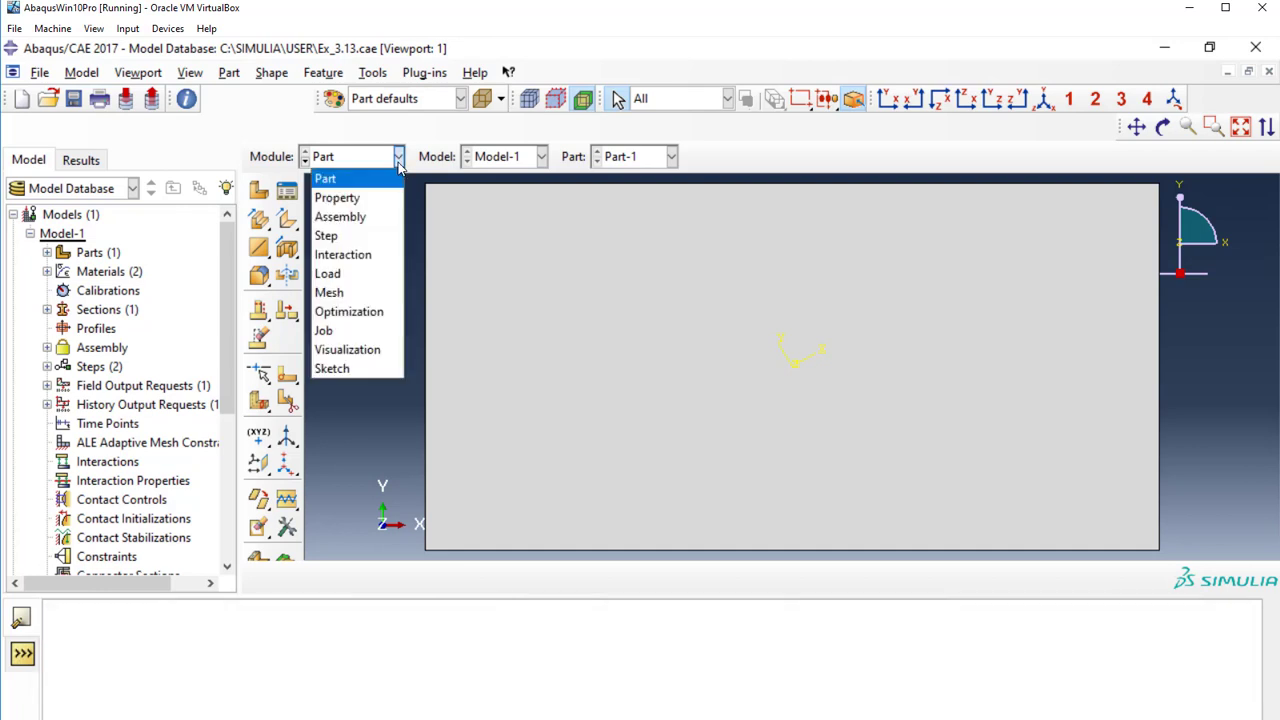
{"action": "left_click", "coordinate": [362, 331]}
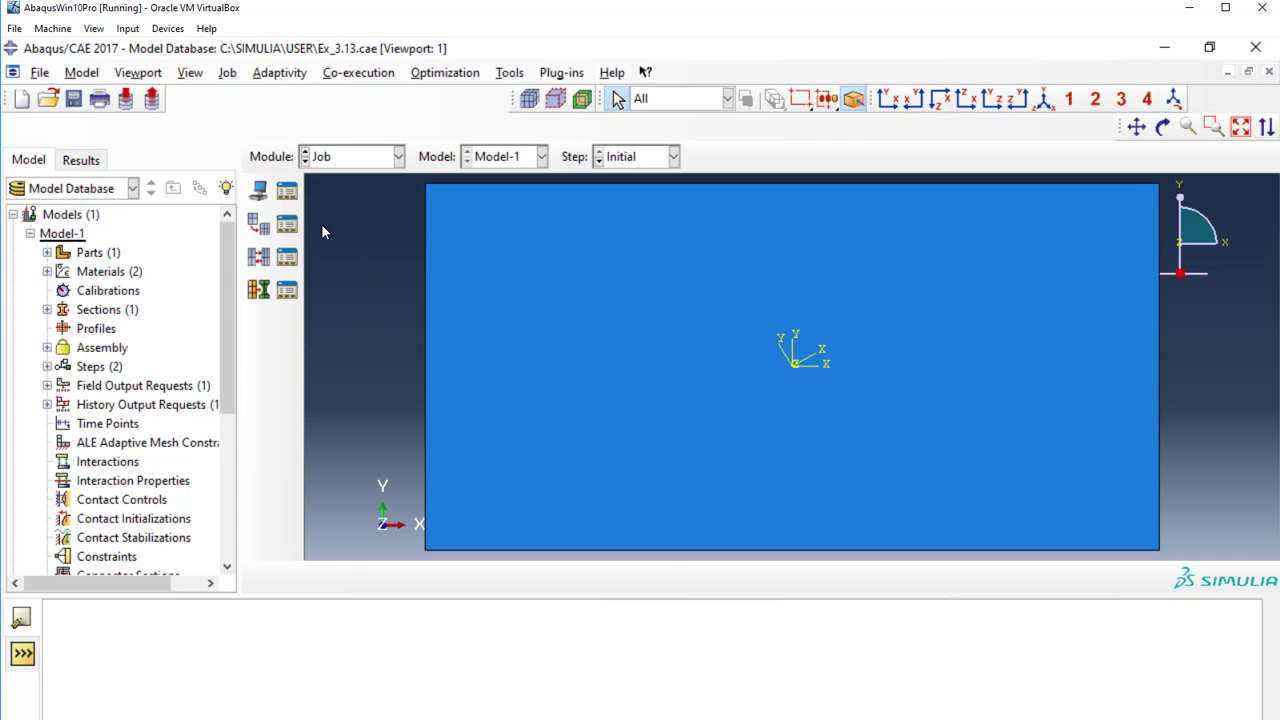
{"action": "left_click", "coordinate": [286, 192]}
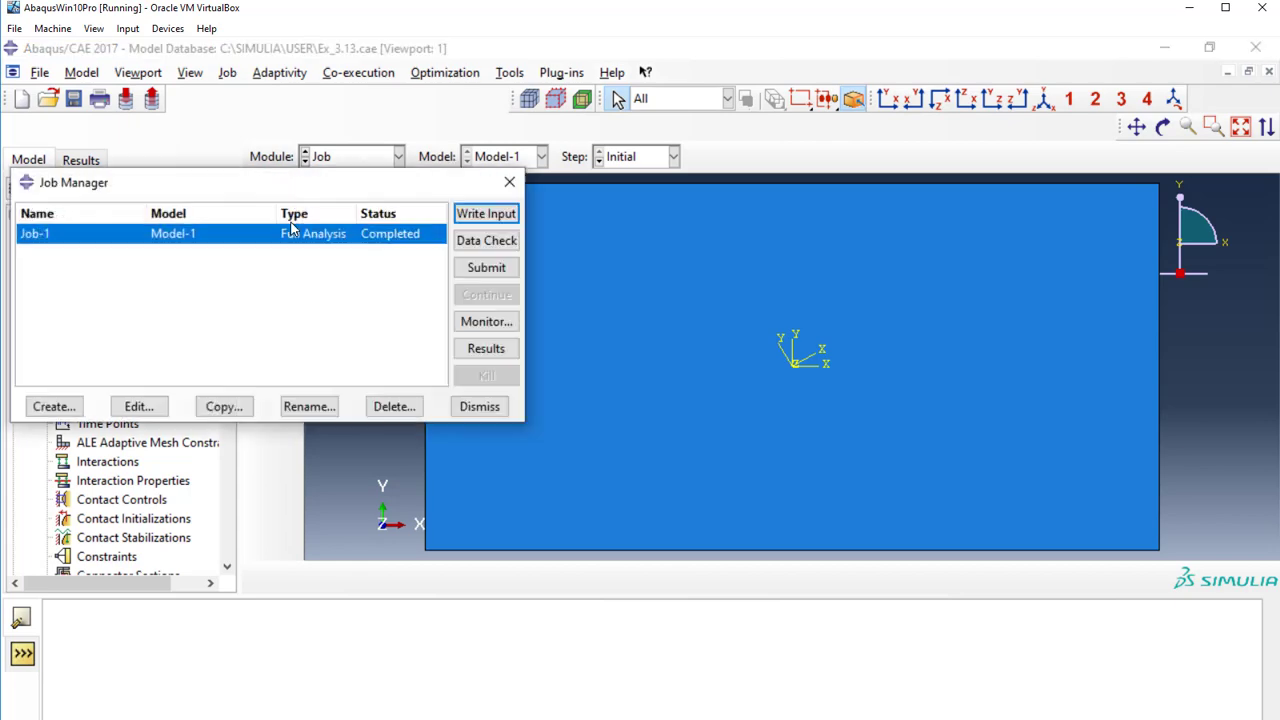
{"action": "left_click", "coordinate": [150, 410]}
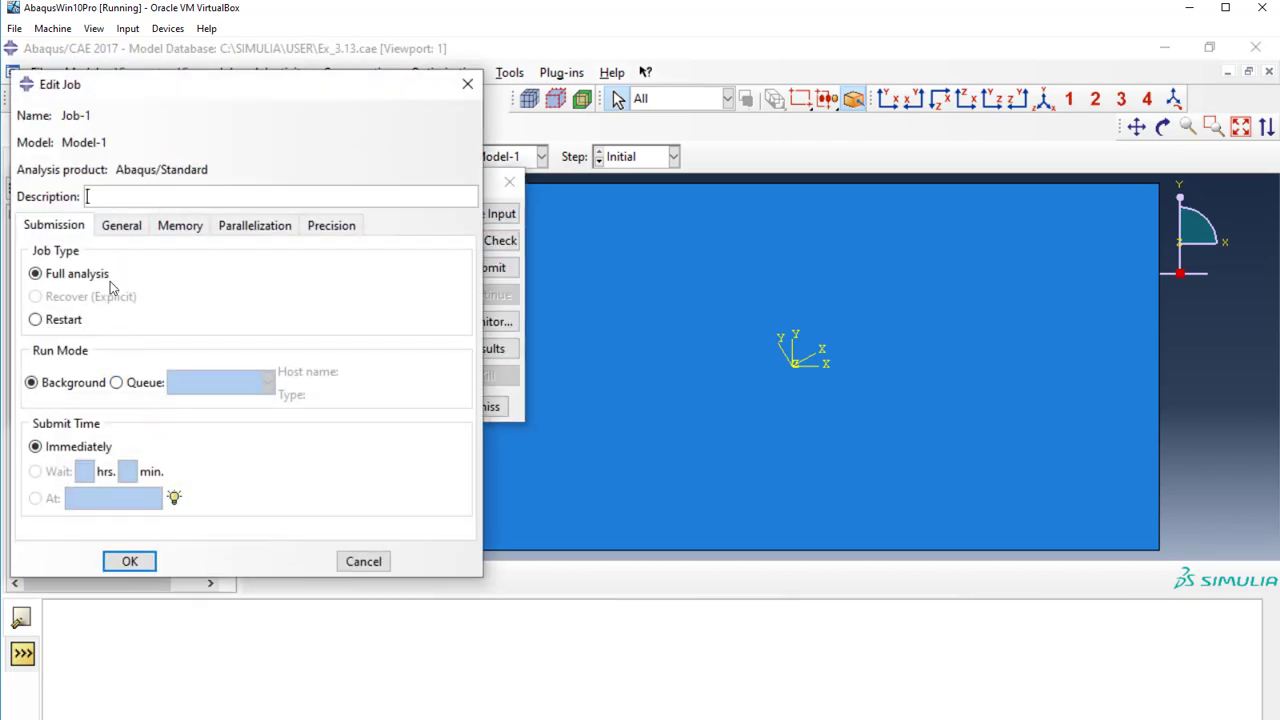
{"action": "left_click", "coordinate": [114, 230]}
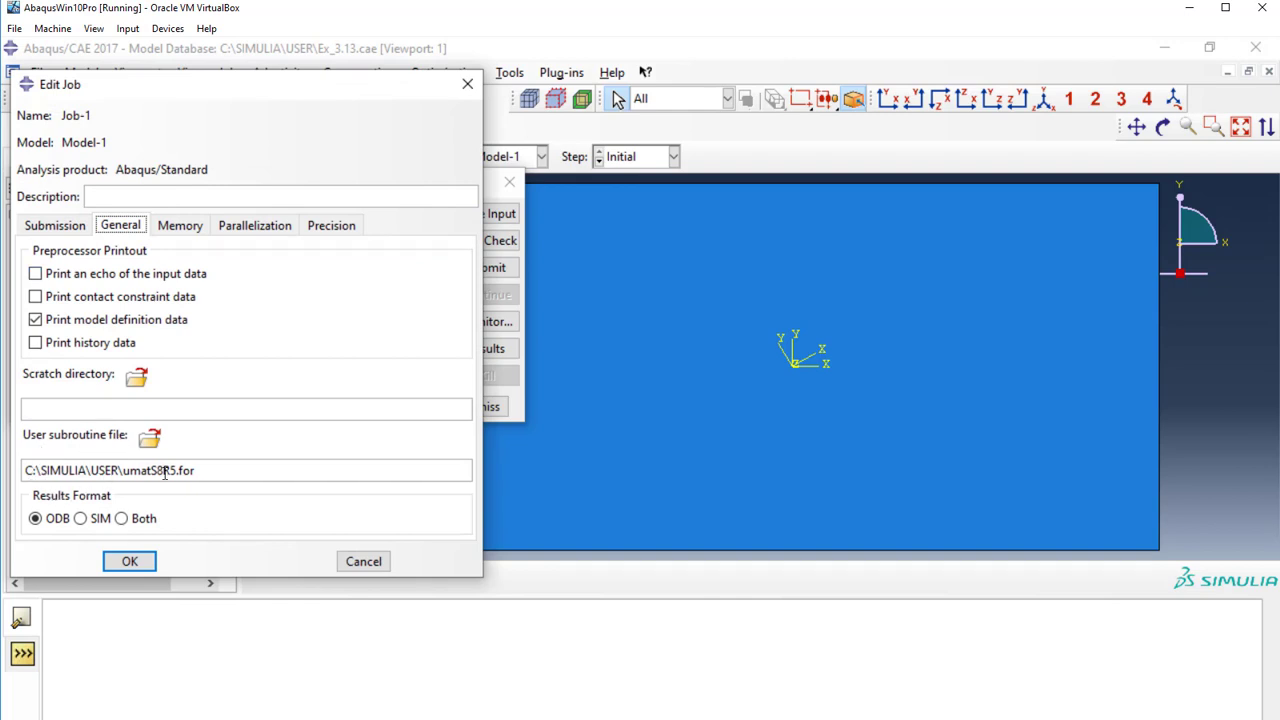
{"action": "left_click", "coordinate": [134, 563]}
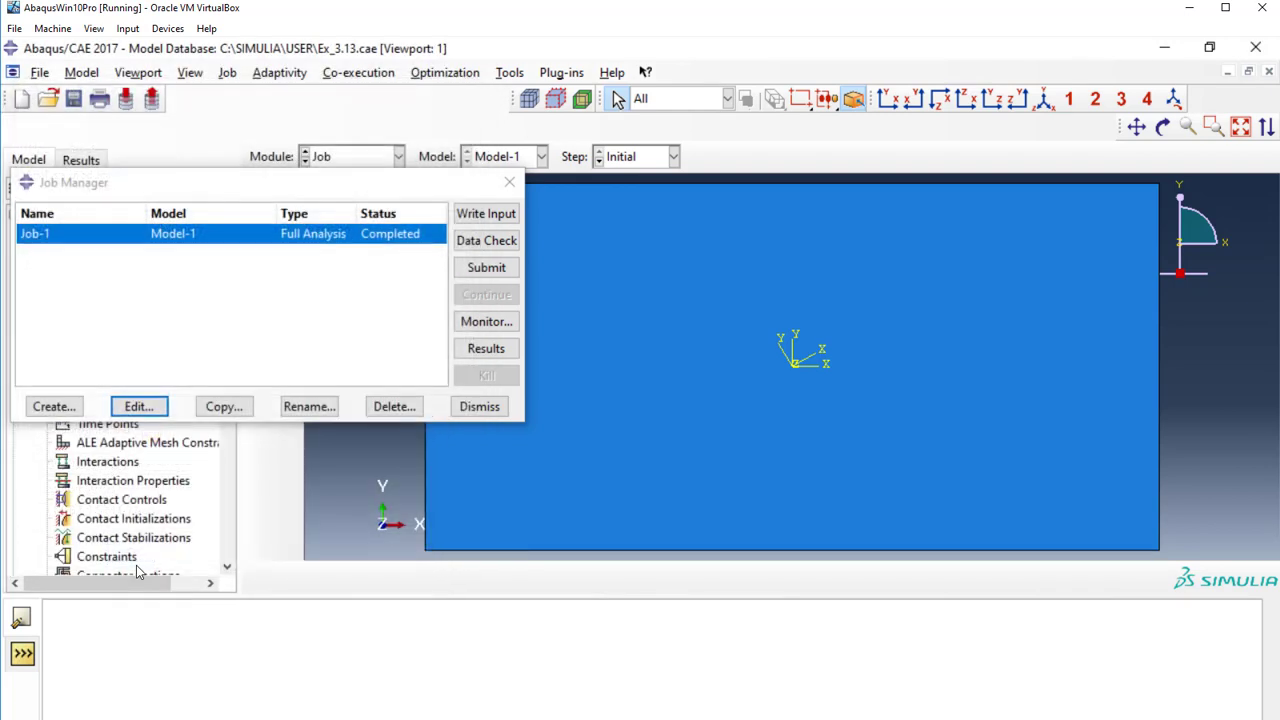
- Submit Job-1 and, once completed, open Job-1.odb in Visualization
{"action": "left_click", "coordinate": [501, 270]}
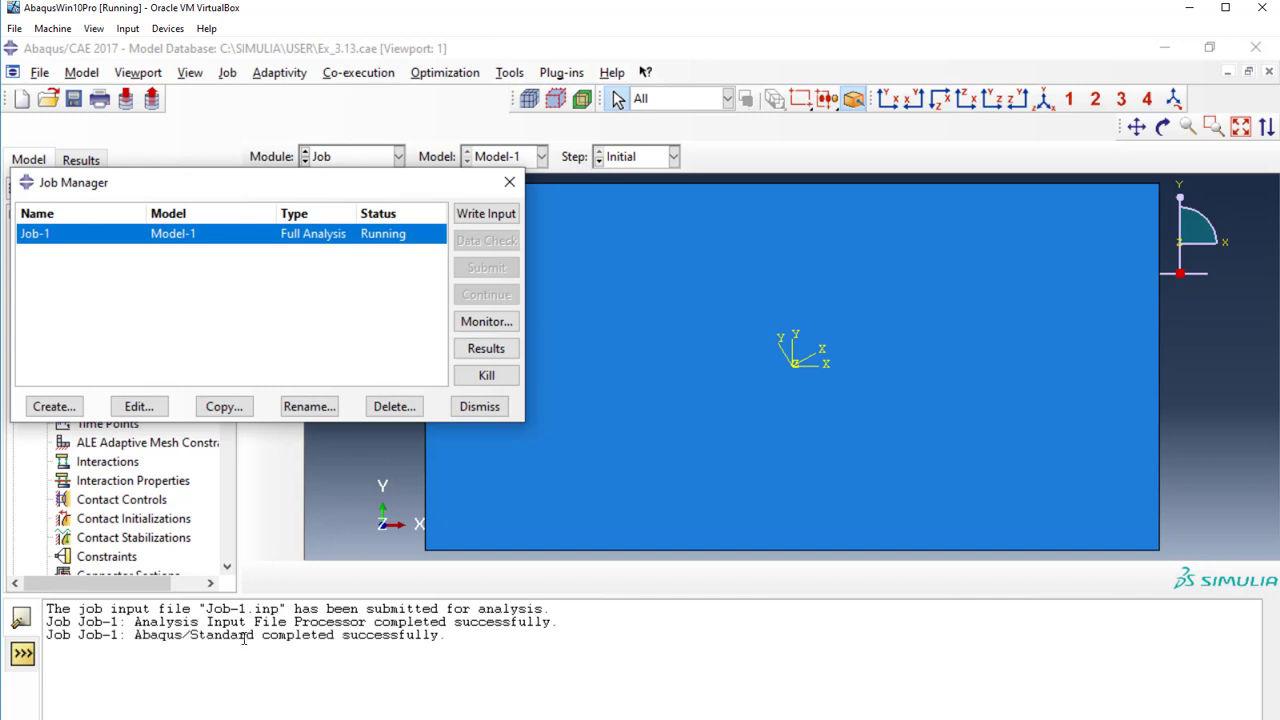
{"action": "left_click", "coordinate": [503, 349]}
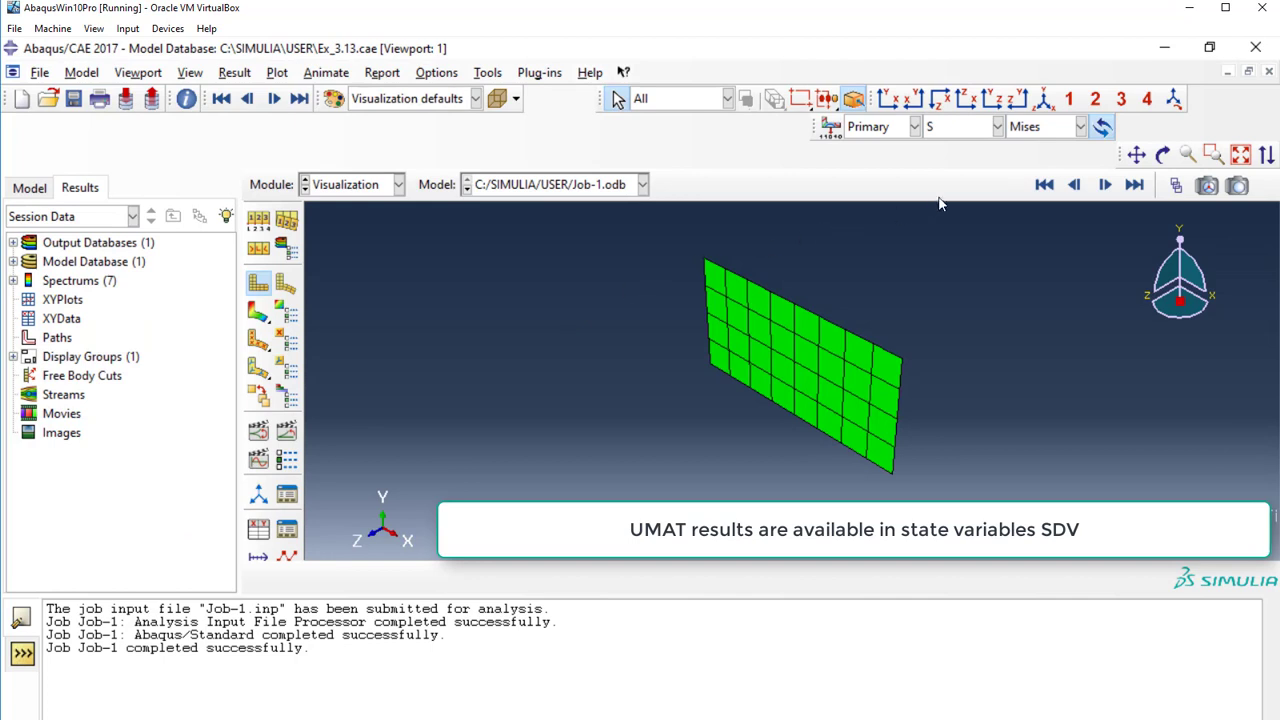
- Change the plotted field output variable from S to SDV1
{"action": "left_click", "coordinate": [966, 128]}
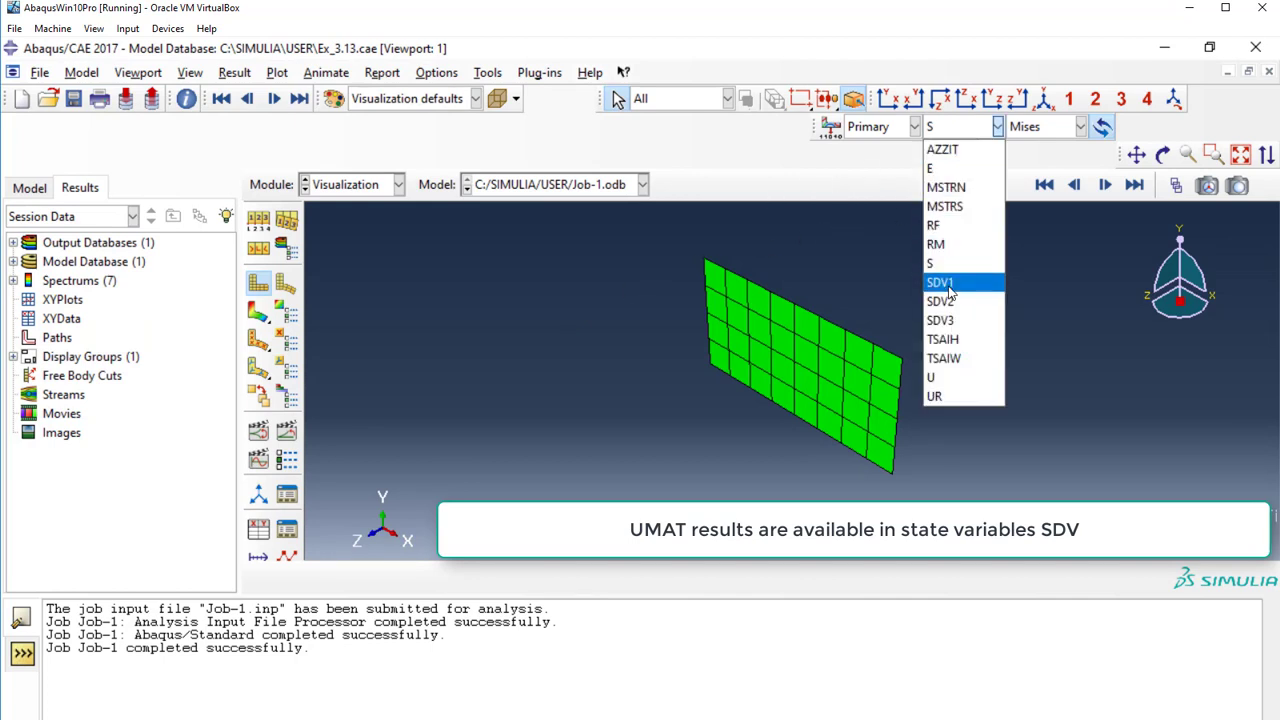
{"action": "left_click", "coordinate": [950, 285]}
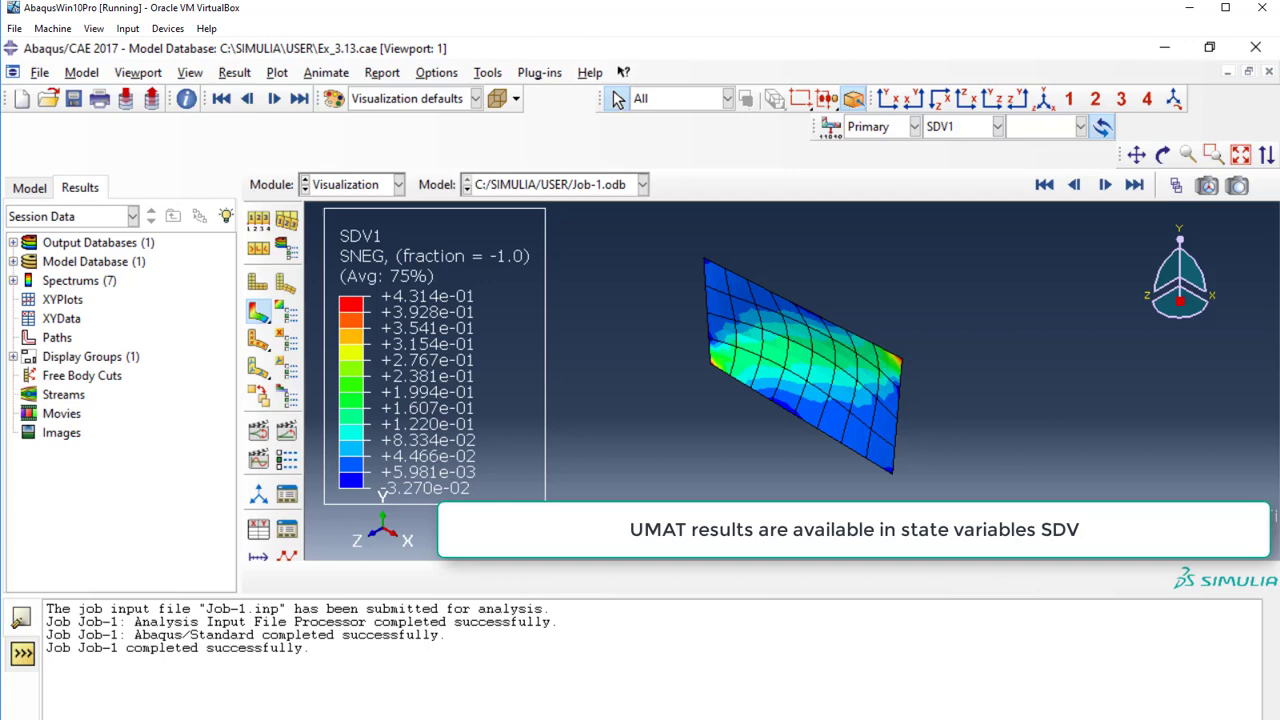
- Open umatS8R5.for from the USER folder with Notepad++
{"action": "left_click", "coordinate": [450, 690]}
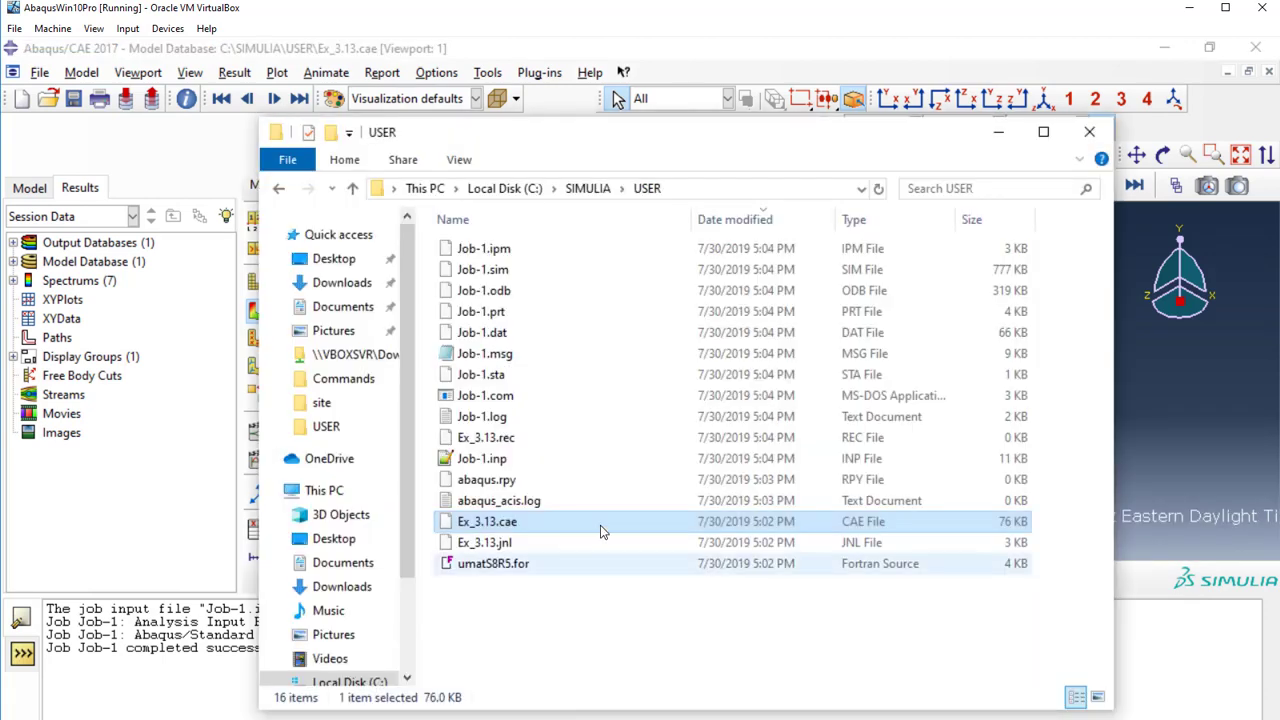
{"action": "left_click", "coordinate": [522, 565]}
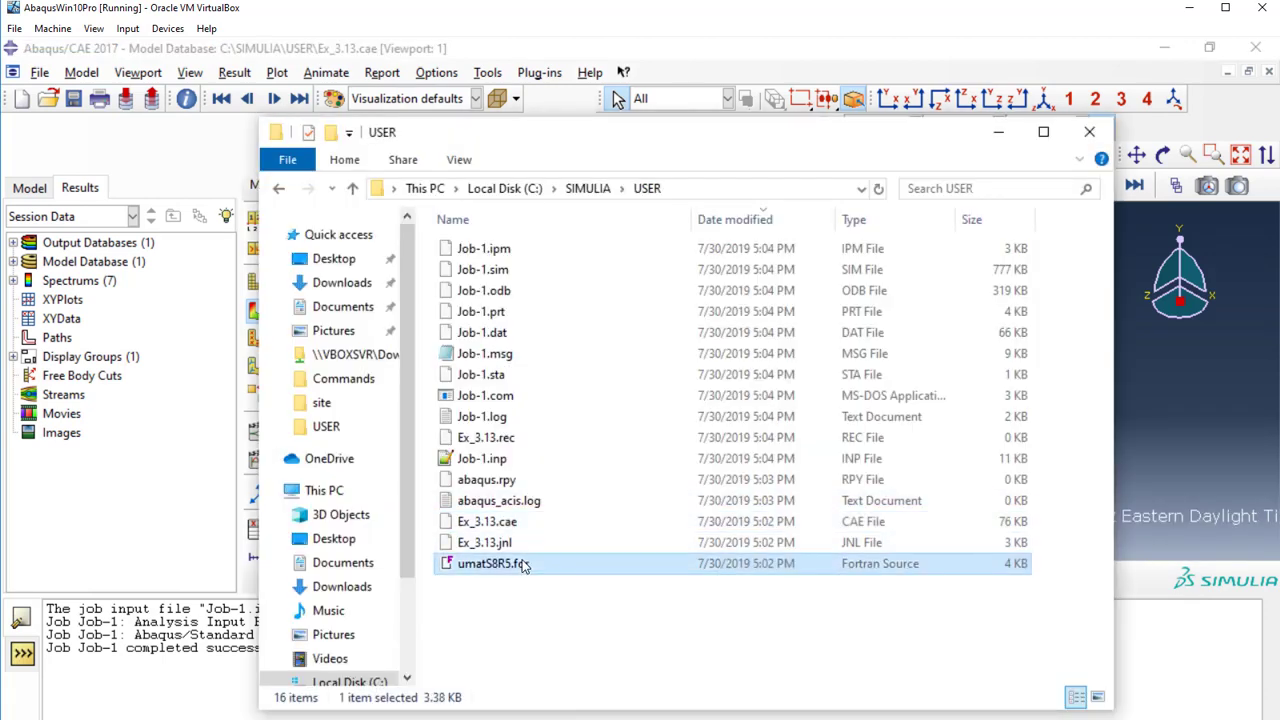
{"action": "right_click", "coordinate": [522, 565]}
{"action": "left_click", "coordinate": [598, 273]}
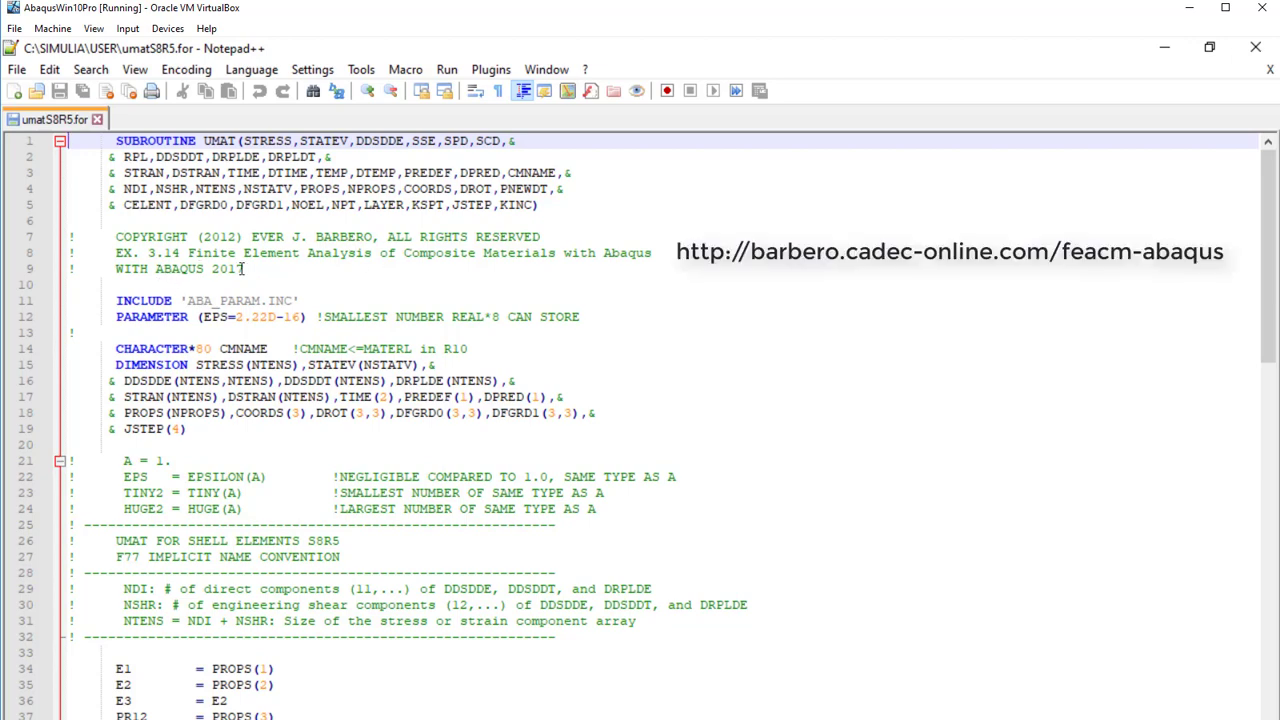
- Scroll umatS8R5.for down to the Tsai-Wu STATEV(1) and STATEV(2) assignments
{"action": "scroll", "coordinate": [243, 268], "scroll_direction": "down", "scroll_amount": 11}
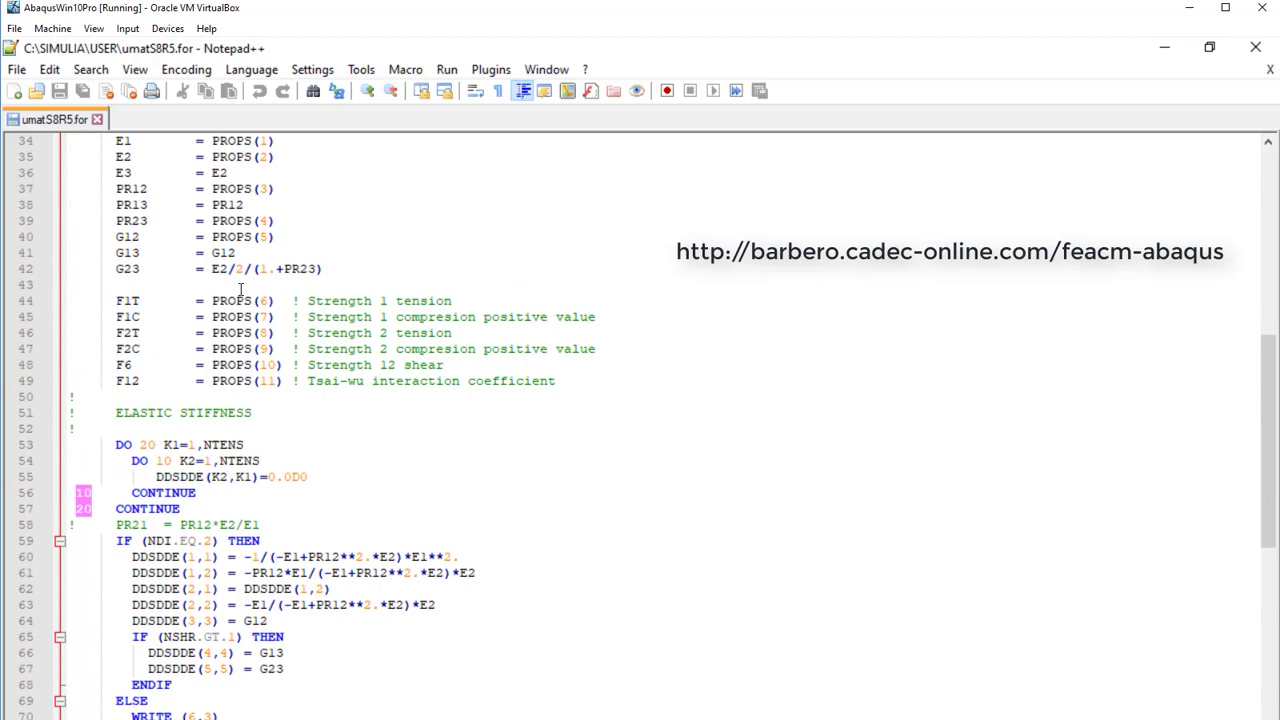
{"action": "scroll", "coordinate": [240, 289], "scroll_direction": "down", "scroll_amount": 11}
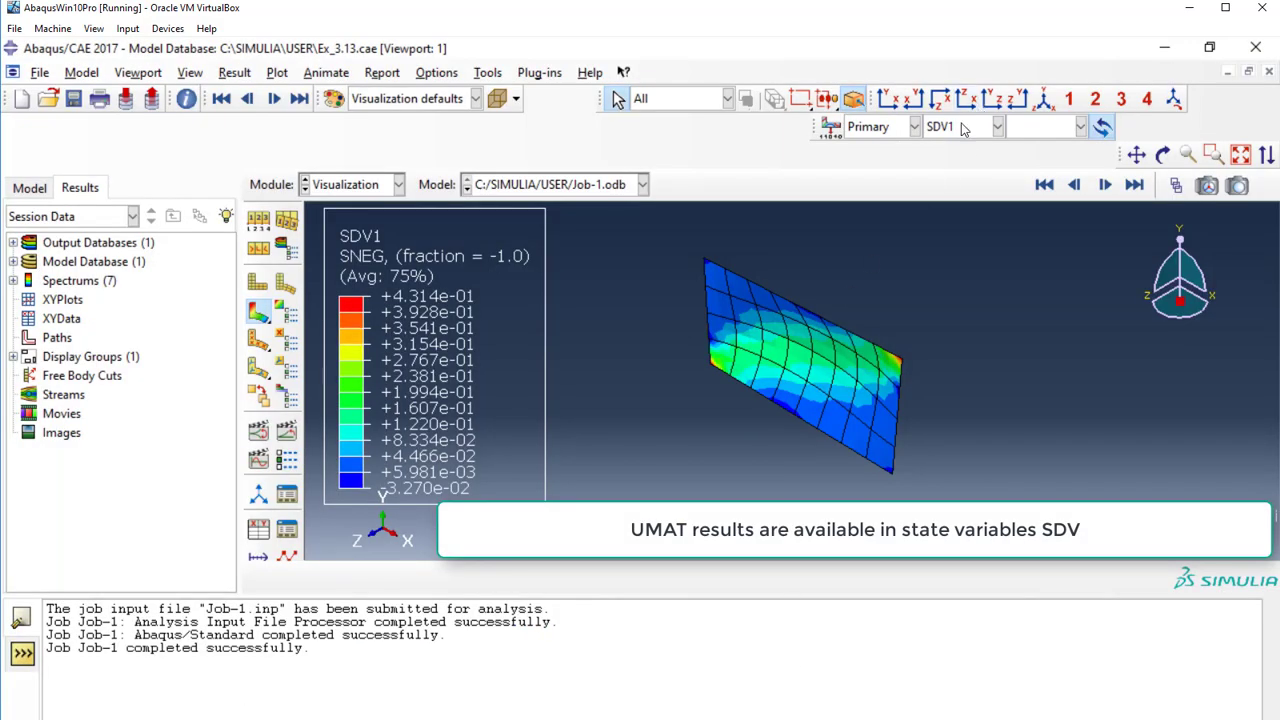
- Plot the SDV2 strength-ratio contour, then exit Abaqus/CAE saving Ex_3.13.cae changes
{"action": "left_click", "coordinate": [962, 128]}
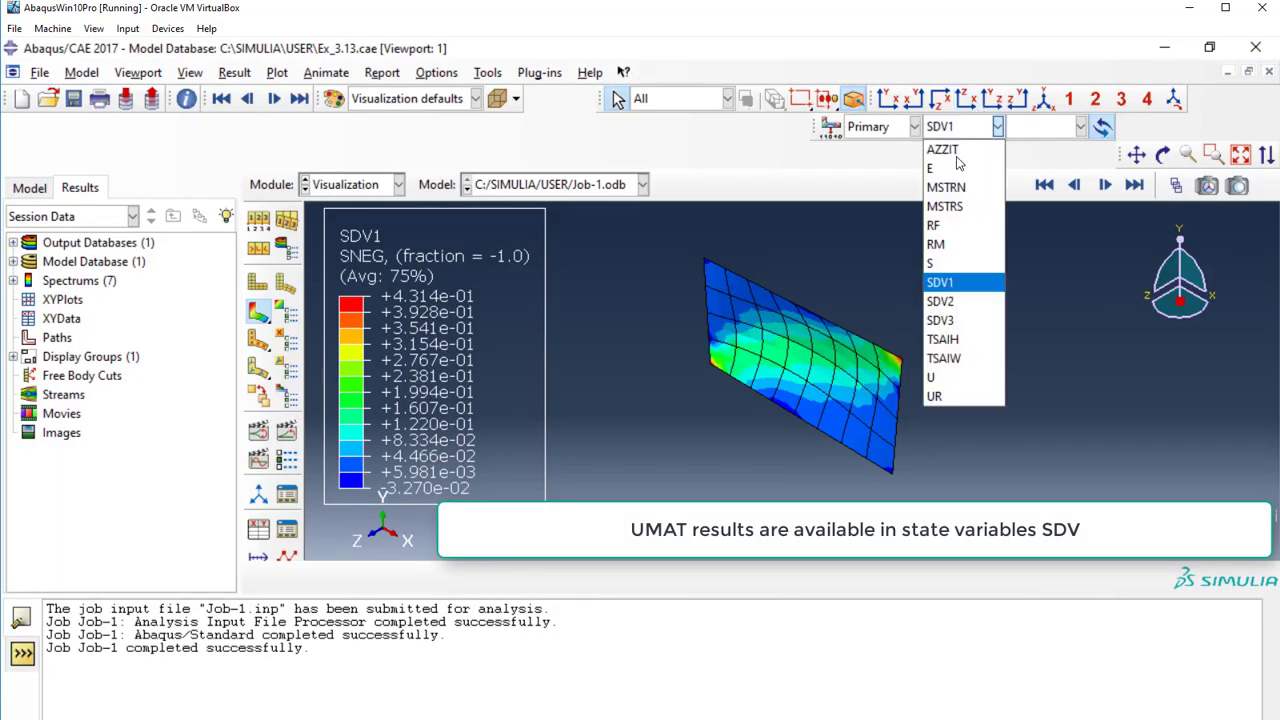
{"action": "left_click", "coordinate": [951, 304]}
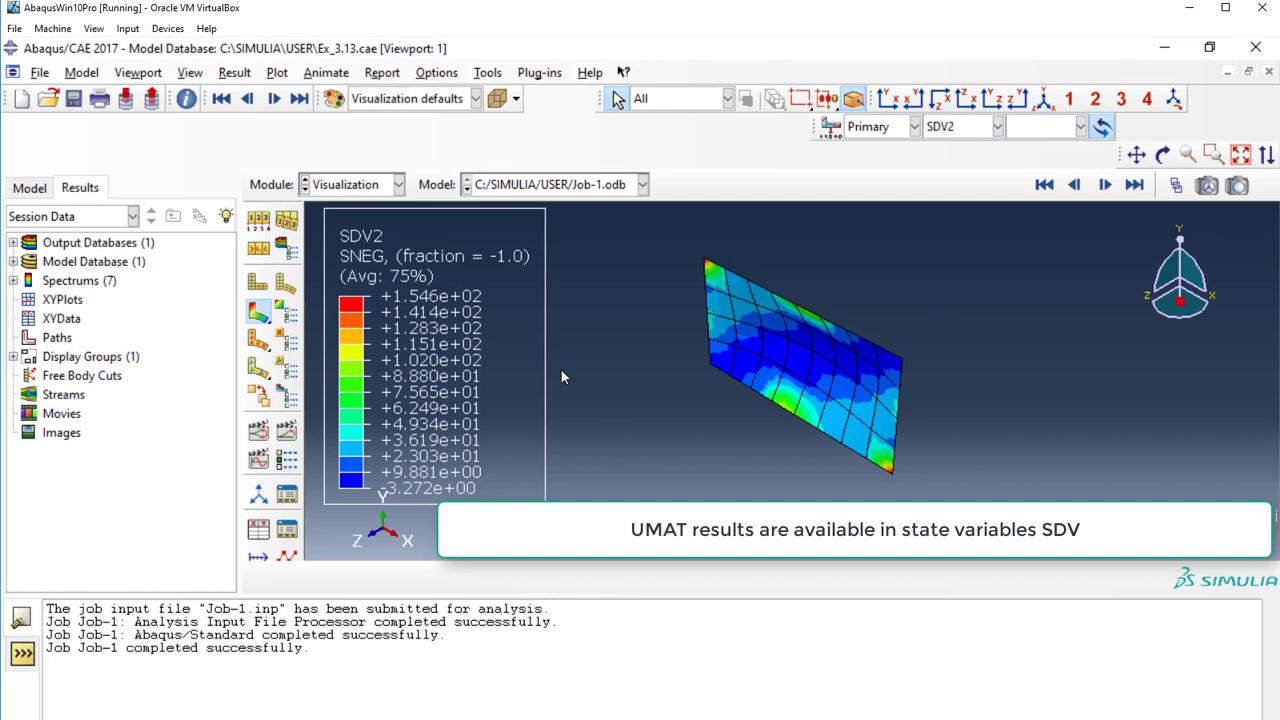
{"action": "left_click", "coordinate": [40, 73]}
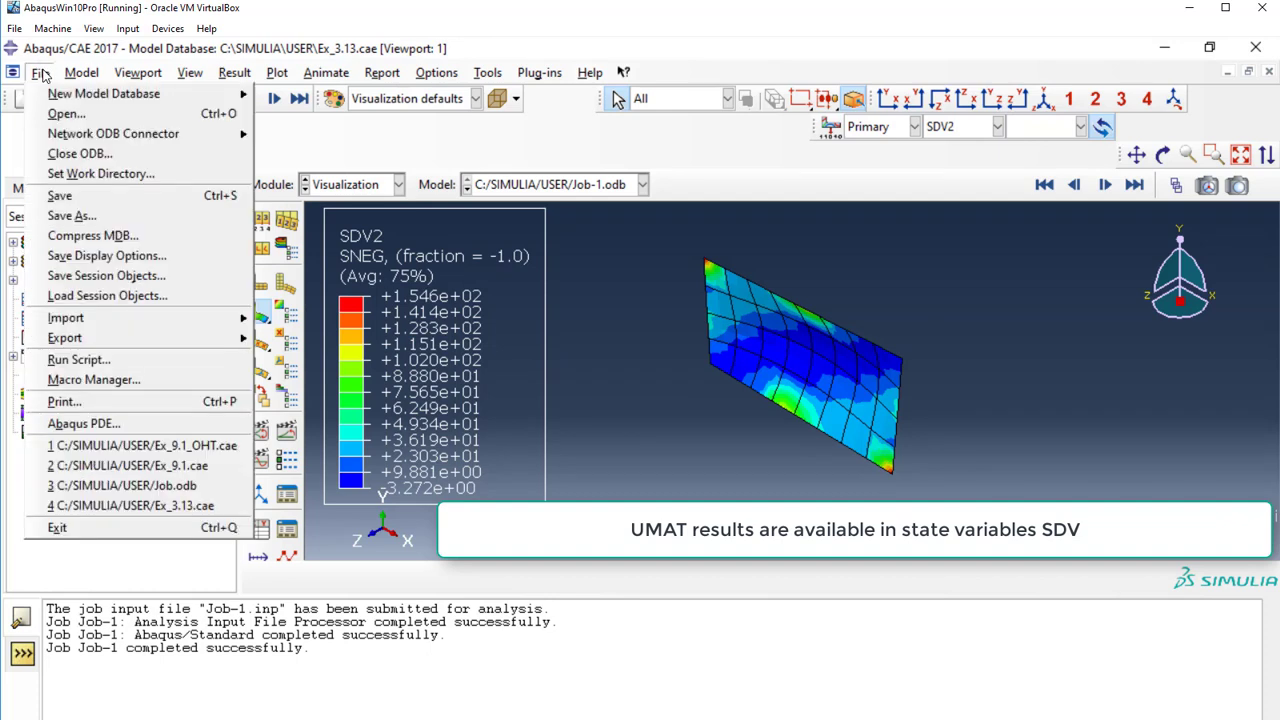
{"action": "left_click", "coordinate": [129, 528]}
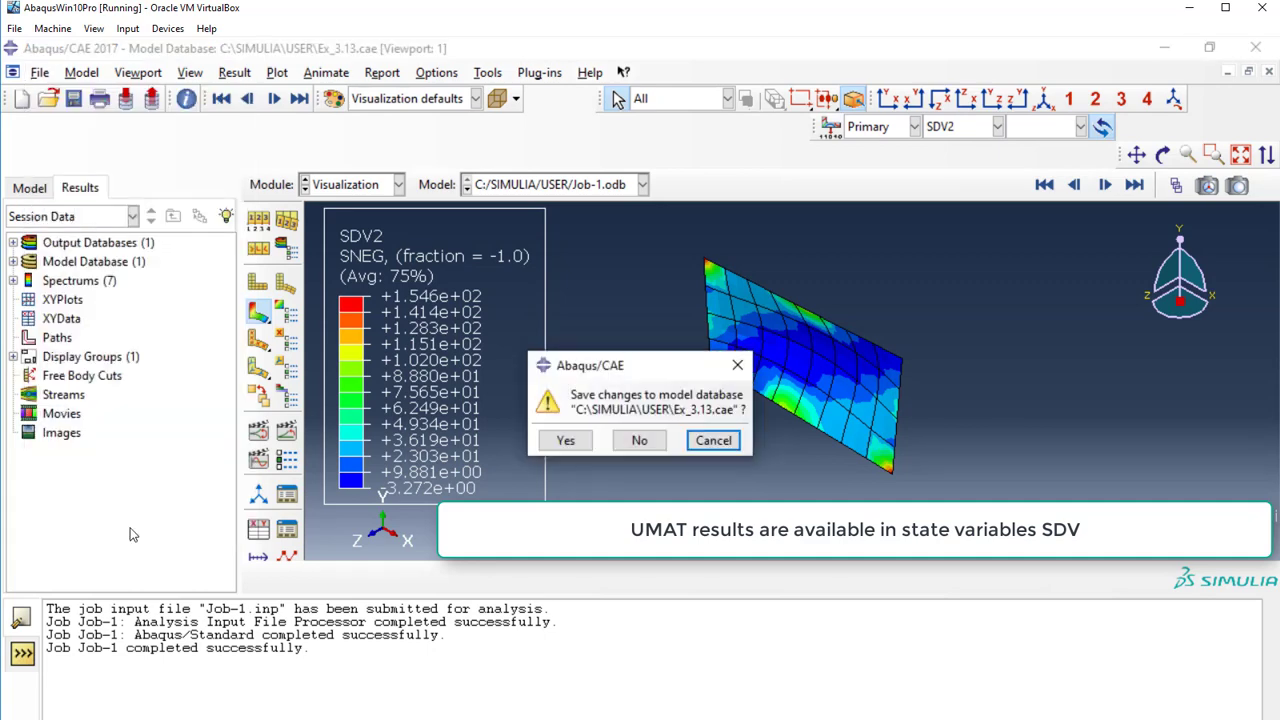
{"action": "left_click", "coordinate": [565, 441]}
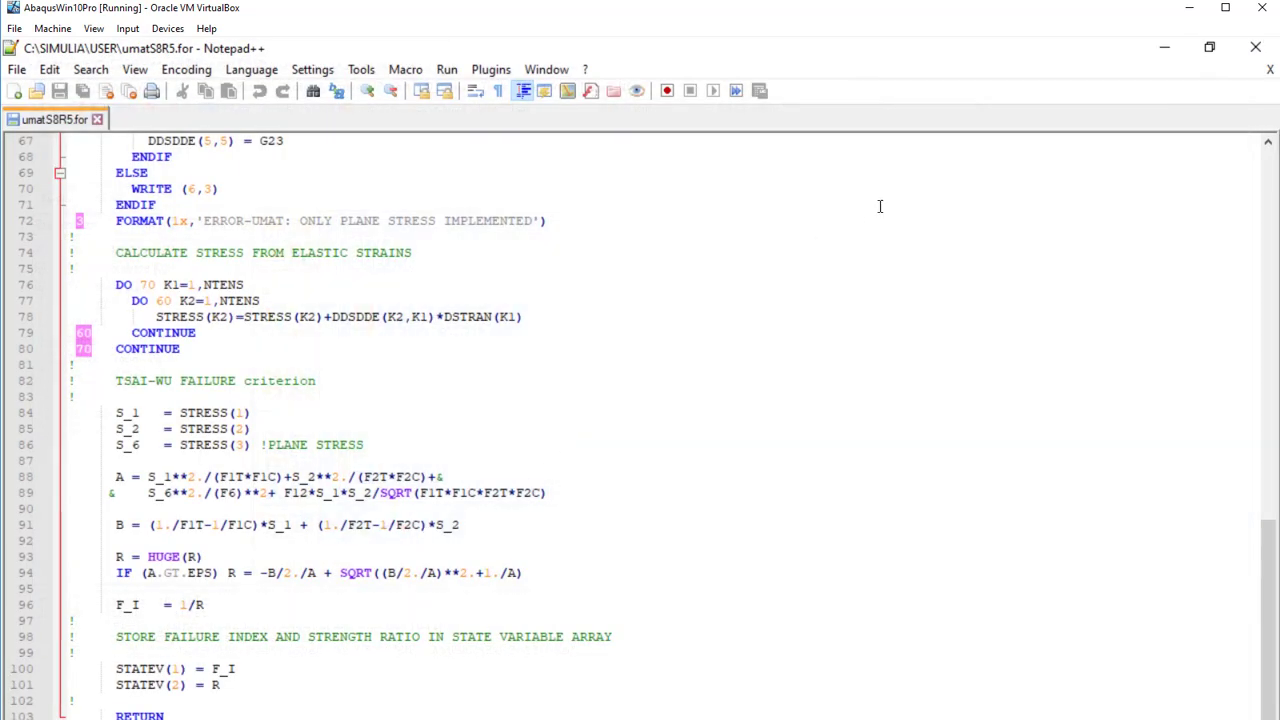
- Close umatS8R5.for and Notepad++, then bring up the actions for Job-1.inp
{"action": "left_click", "coordinate": [97, 119]}
{"action": "key", "text": "alt+F4"}
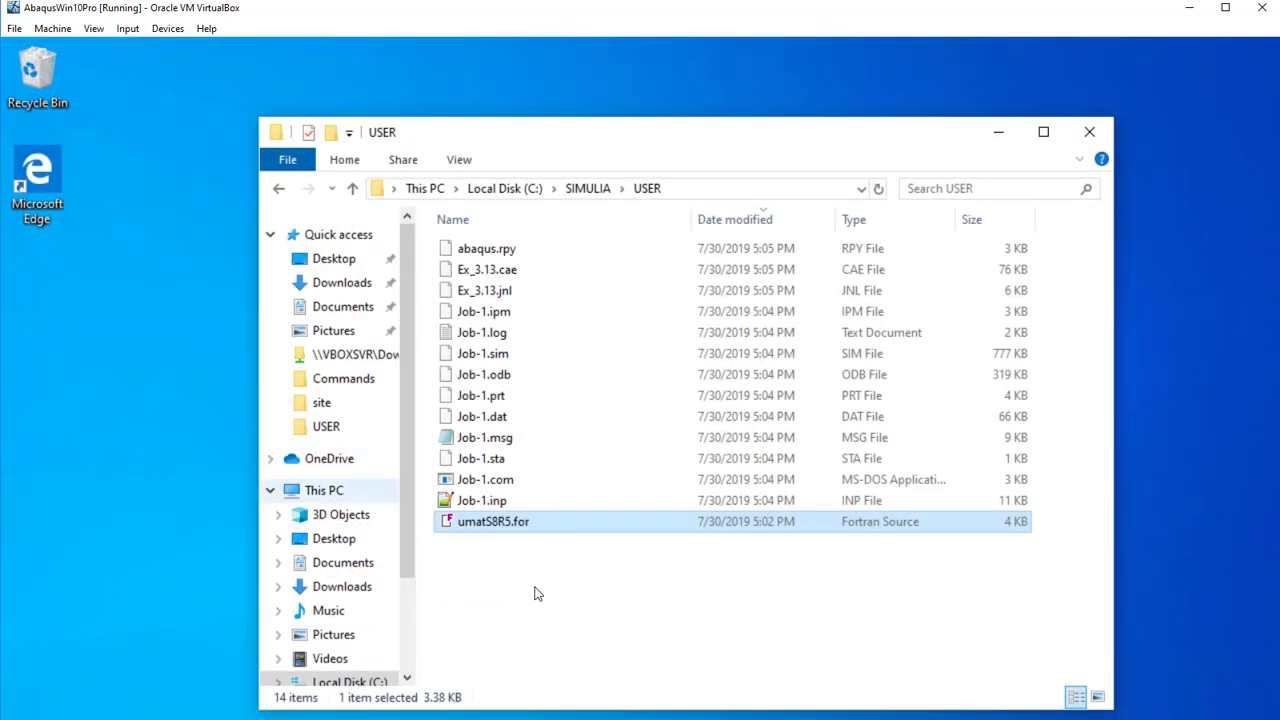
{"action": "left_click", "coordinate": [503, 501]}
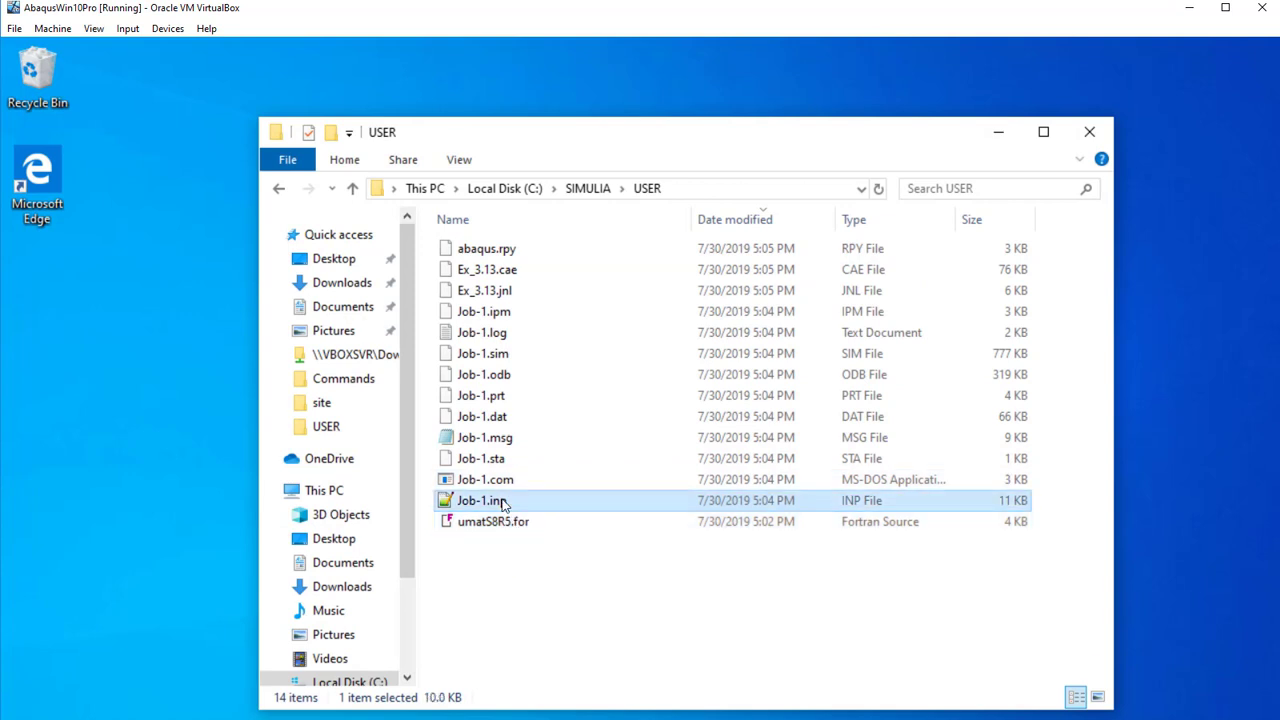
{"action": "right_click", "coordinate": [503, 504]}
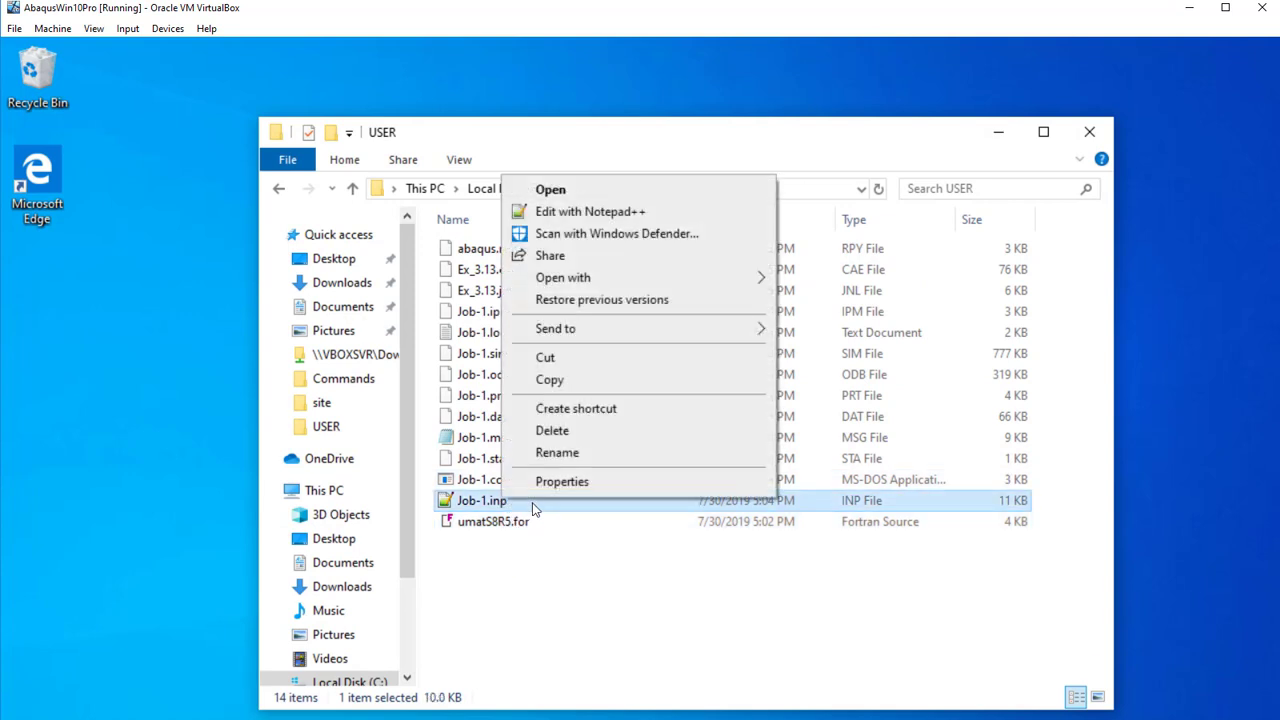
- Read Job-1.inp in Notepad++ down to its output requests, then close it
{"action": "left_click", "coordinate": [592, 219]}
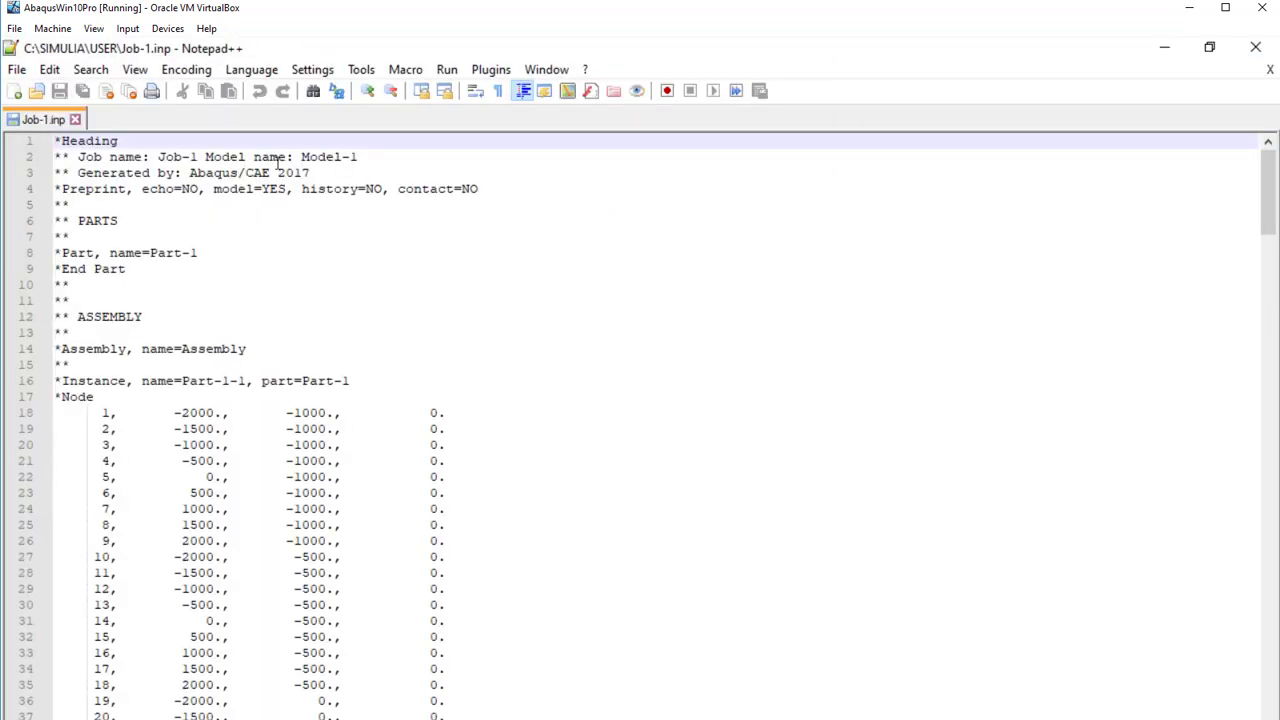
{"action": "scroll", "coordinate": [333, 252], "scroll_direction": "down", "scroll_amount": 20}
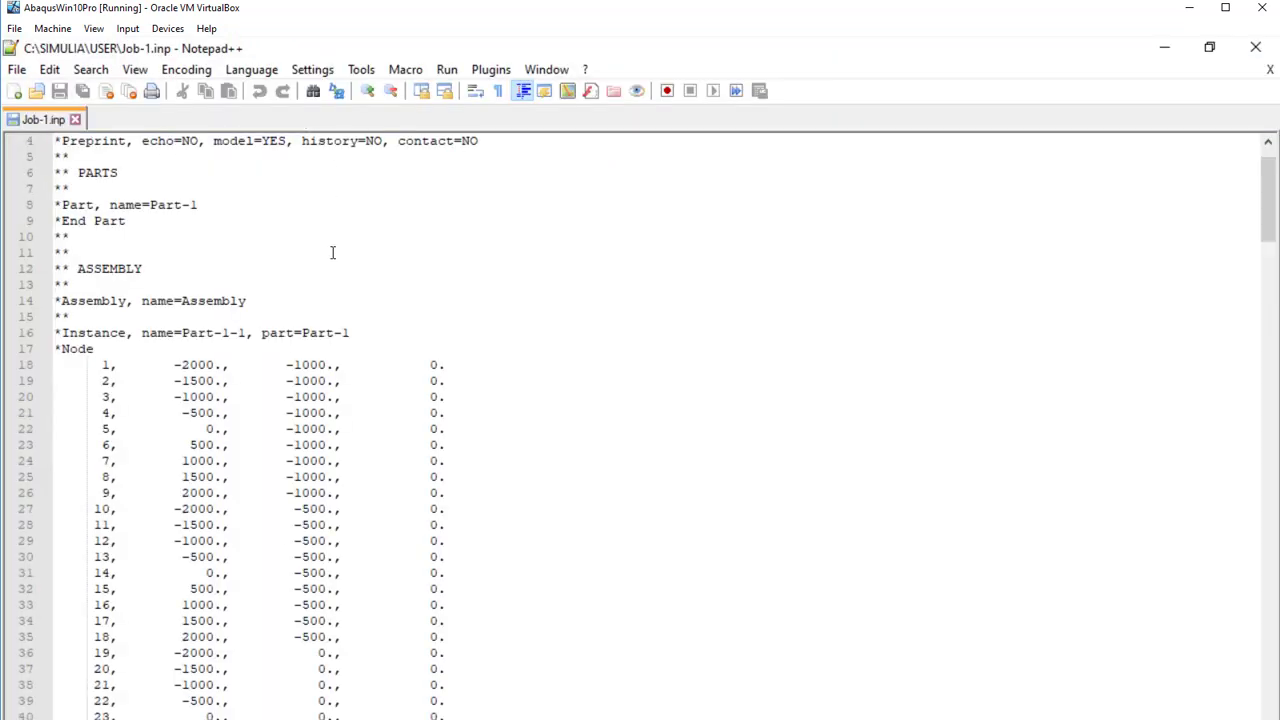
{"action": "scroll", "coordinate": [338, 263], "scroll_direction": "down", "scroll_amount": 20}
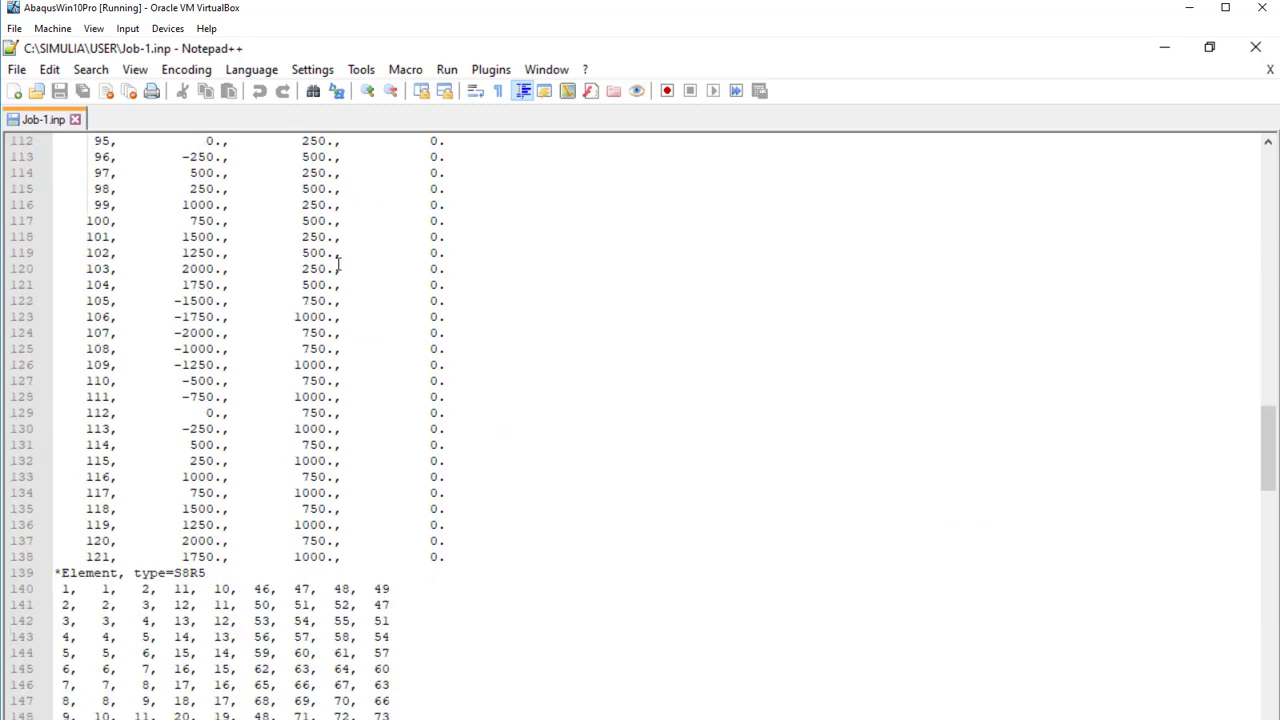
{"action": "scroll", "coordinate": [338, 263], "scroll_direction": "down", "scroll_amount": 9}
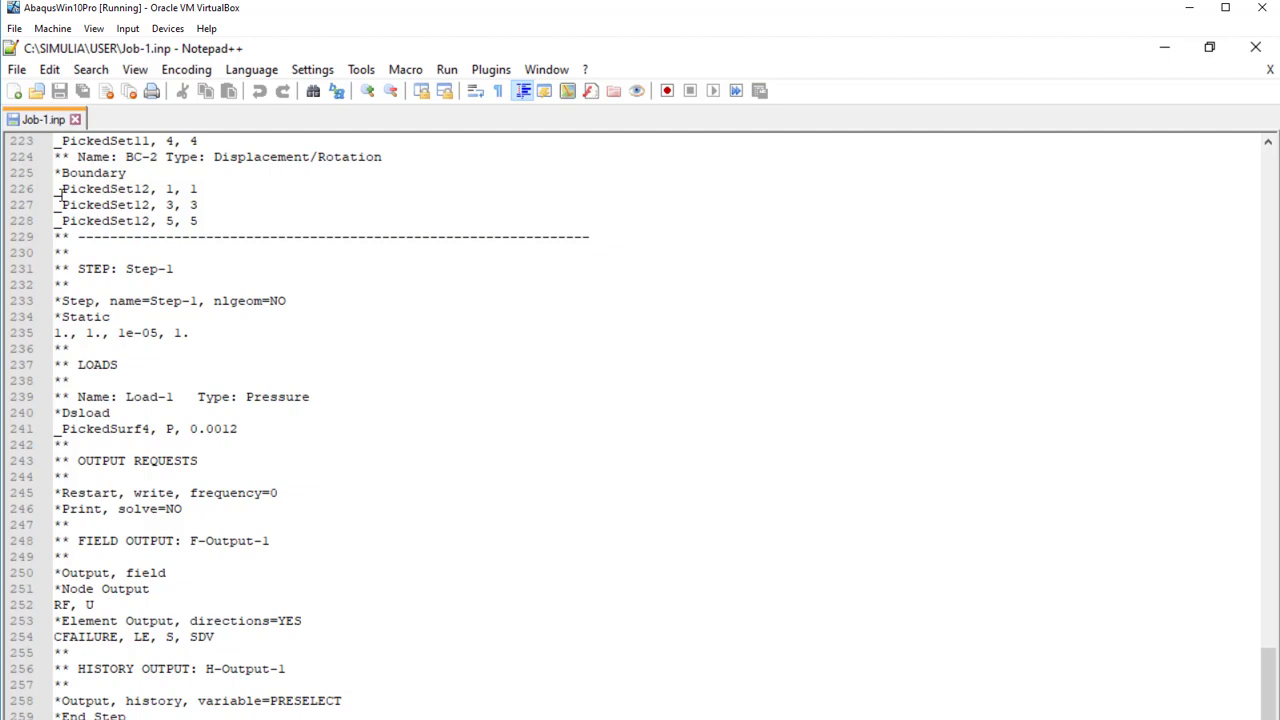
{"action": "left_click", "coordinate": [75, 118]}
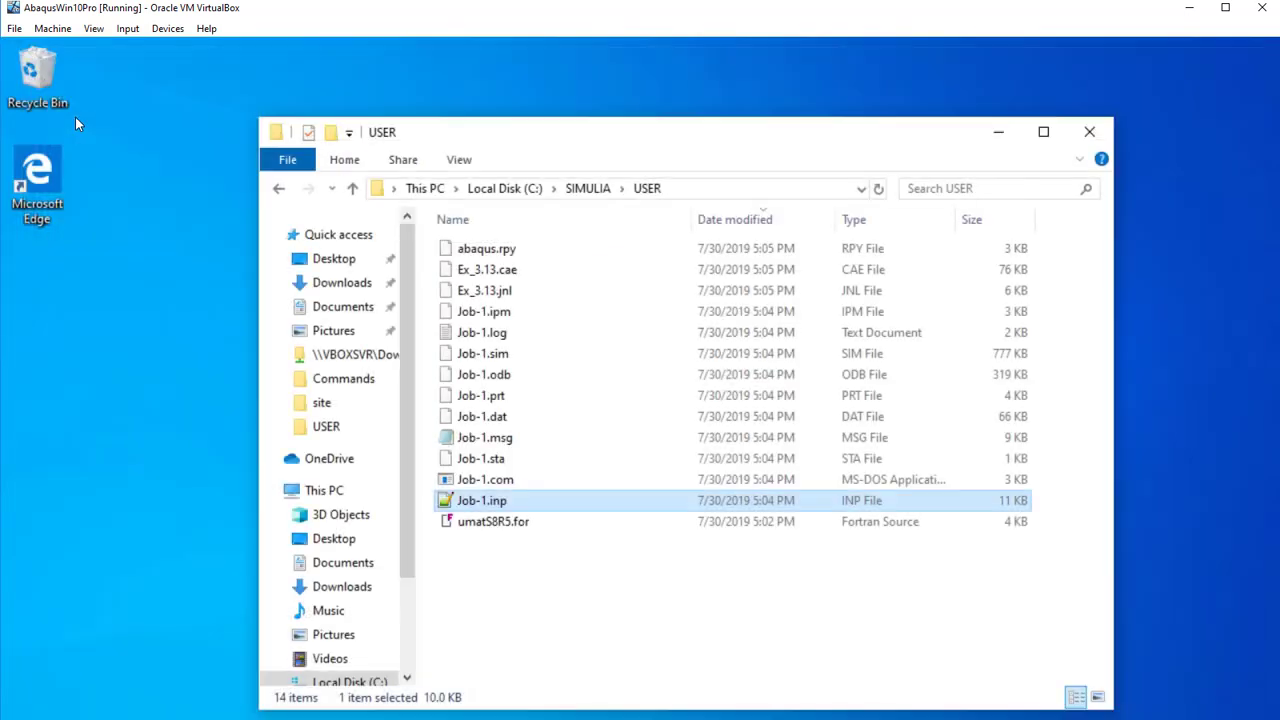
- From the SIMULIA folder, launch a PowerShell window on the USER folder
{"action": "left_click", "coordinate": [580, 190]}
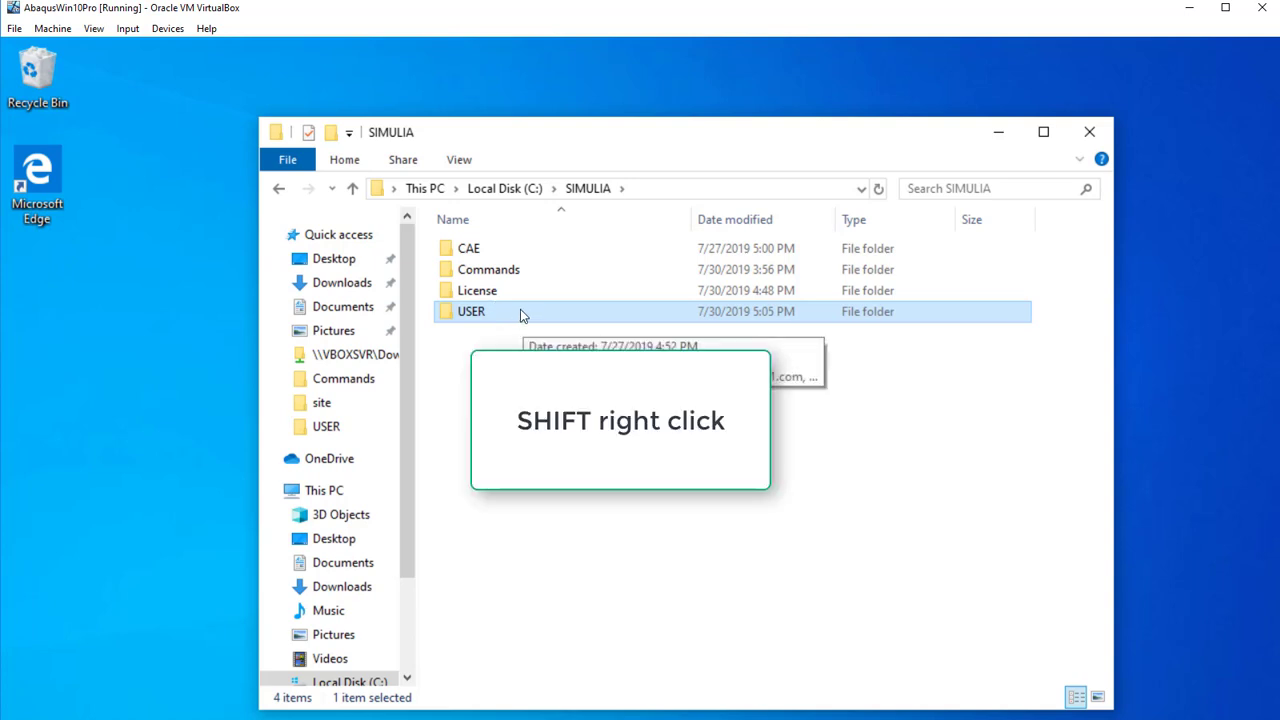
{"action": "right_click", "coordinate": [520, 313], "text": "shift"}
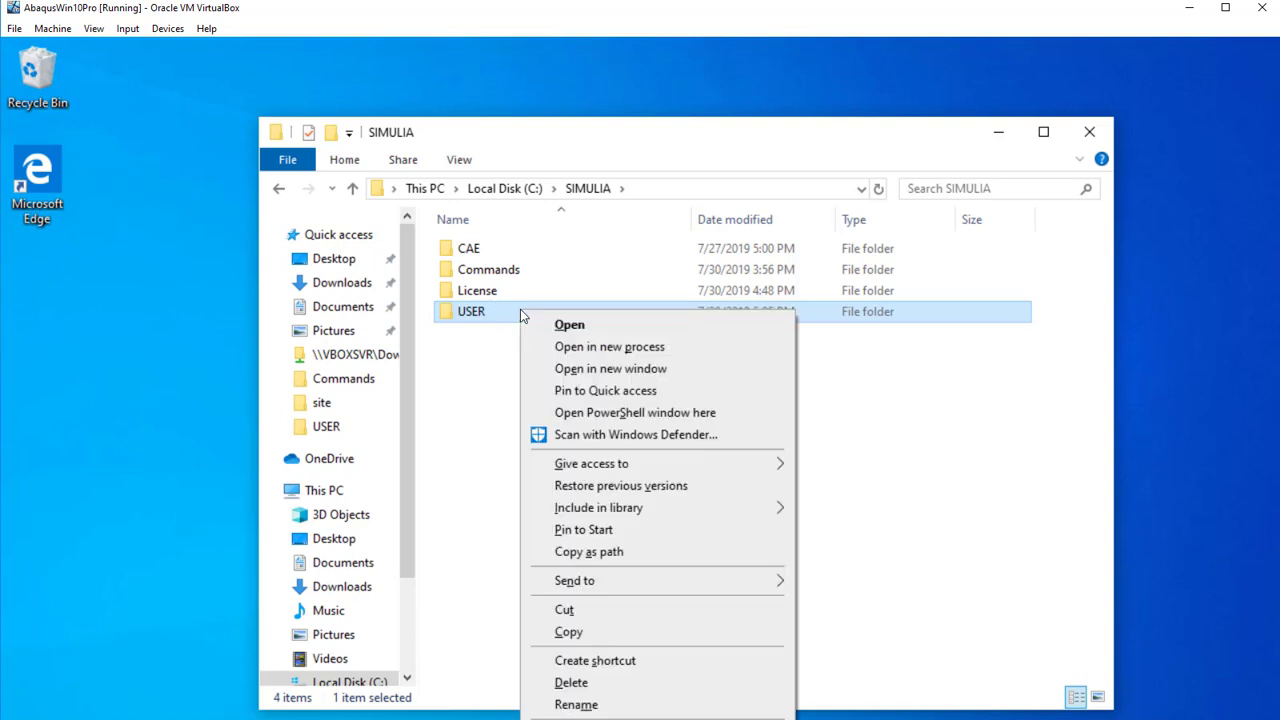
{"action": "left_click", "coordinate": [627, 413]}
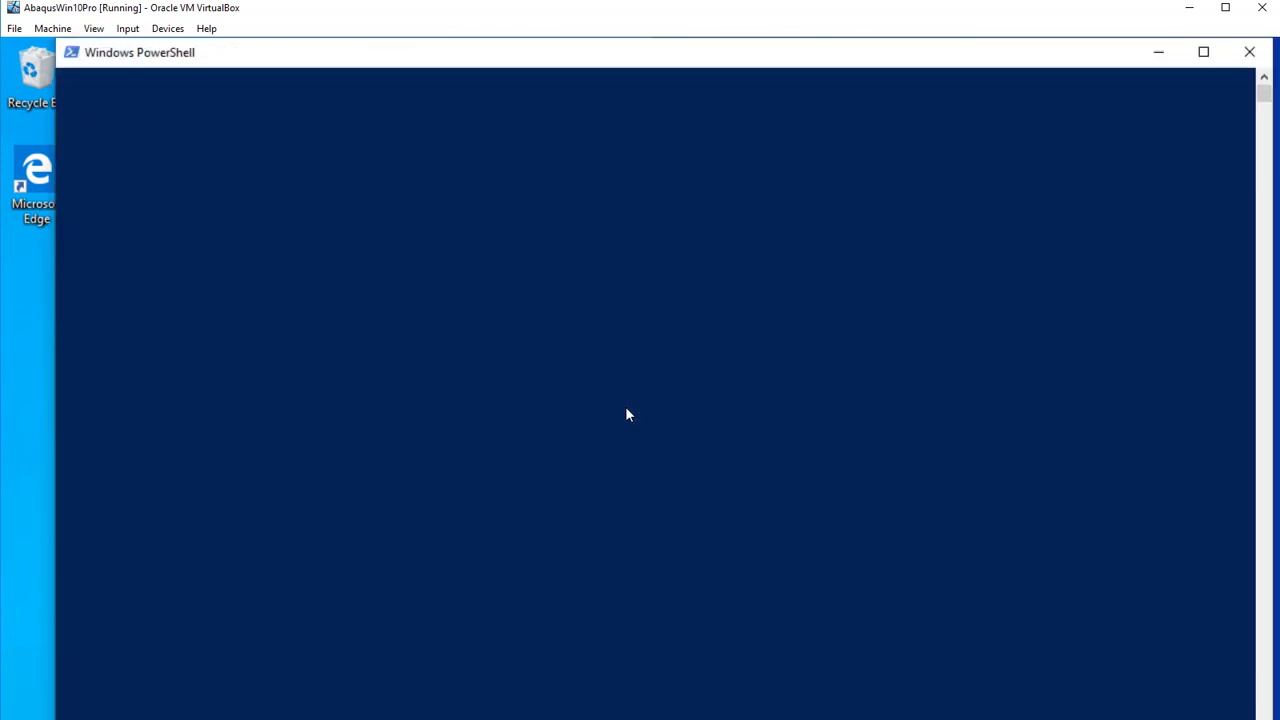
- Run 'ABAQUS job=job-1 user=umats8r5' and answer y to overwrite the old job files
{"action": "type", "text": "ABAQUS"}
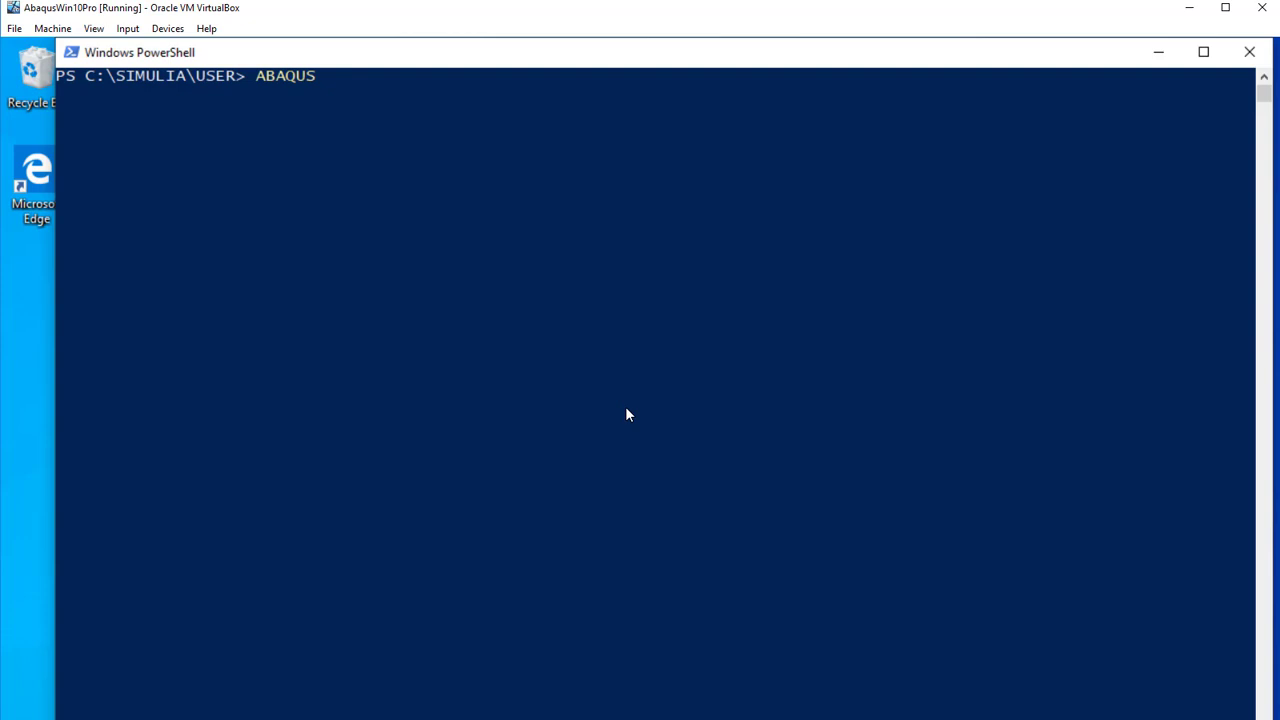
{"action": "type", "text": " job=job-1 user="}
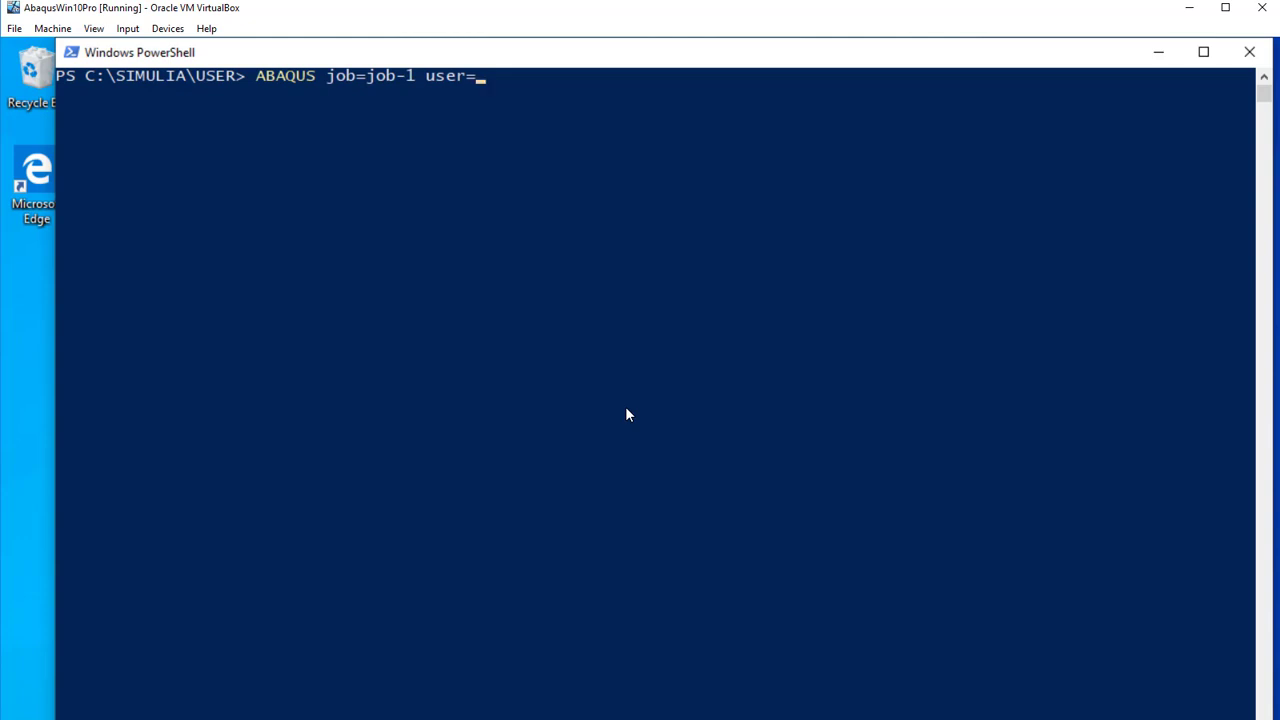
{"action": "type", "text": "umats8r5"}
{"action": "key", "text": "Return"}
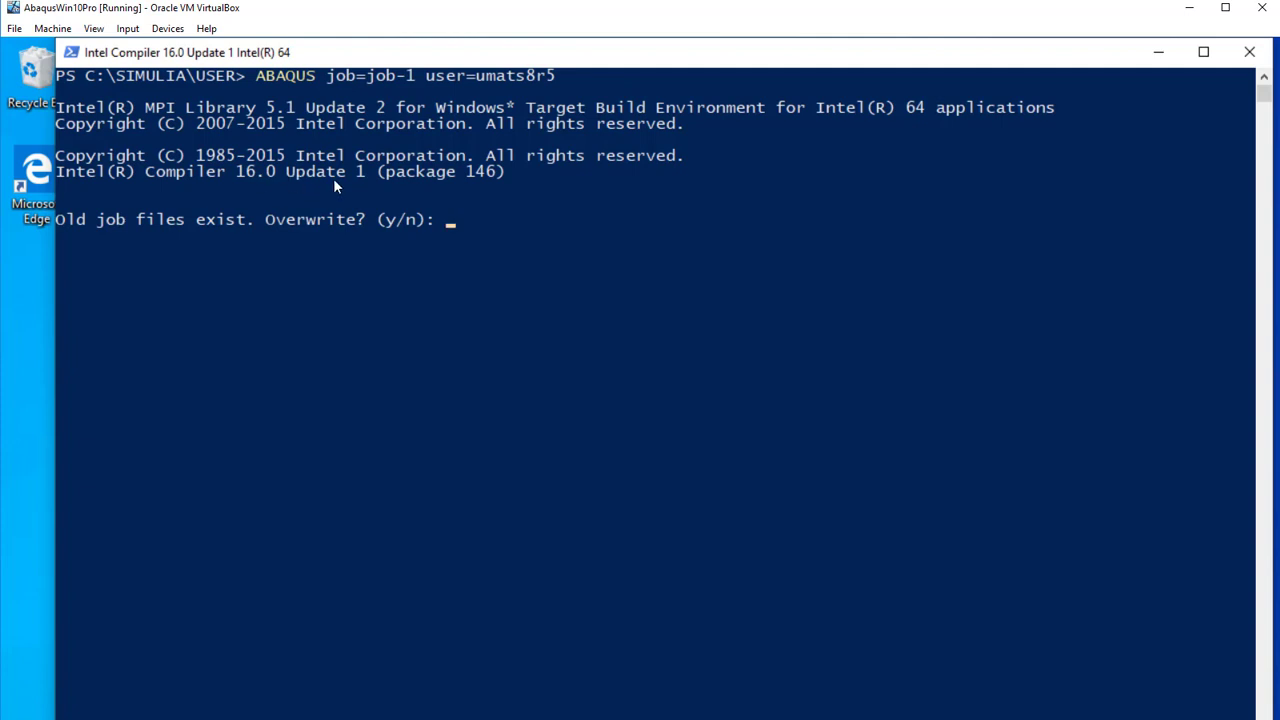
{"action": "type", "text": "y"}
{"action": "key", "text": "Return"}
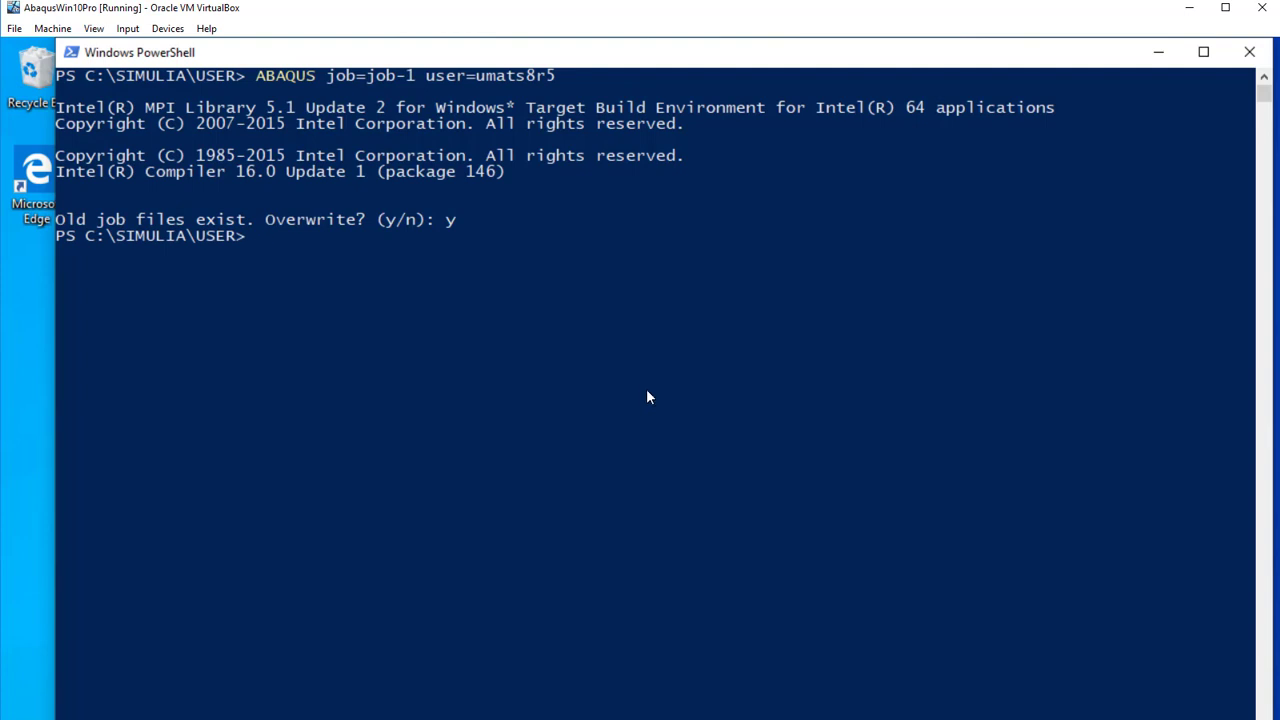
{"action": "key", "text": "alt+Tab"}
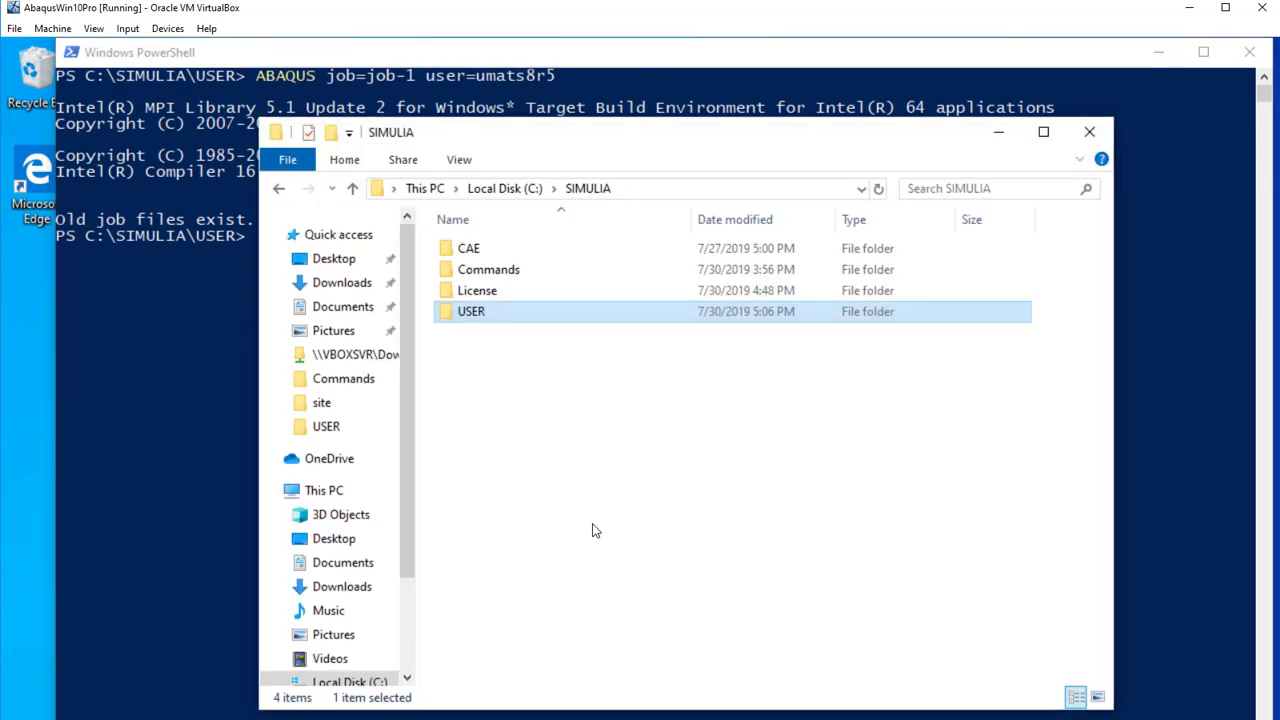
- Inspect the new job-1 output files in USER and review Job-1.log in Notepad
{"action": "double_click", "coordinate": [524, 313]}
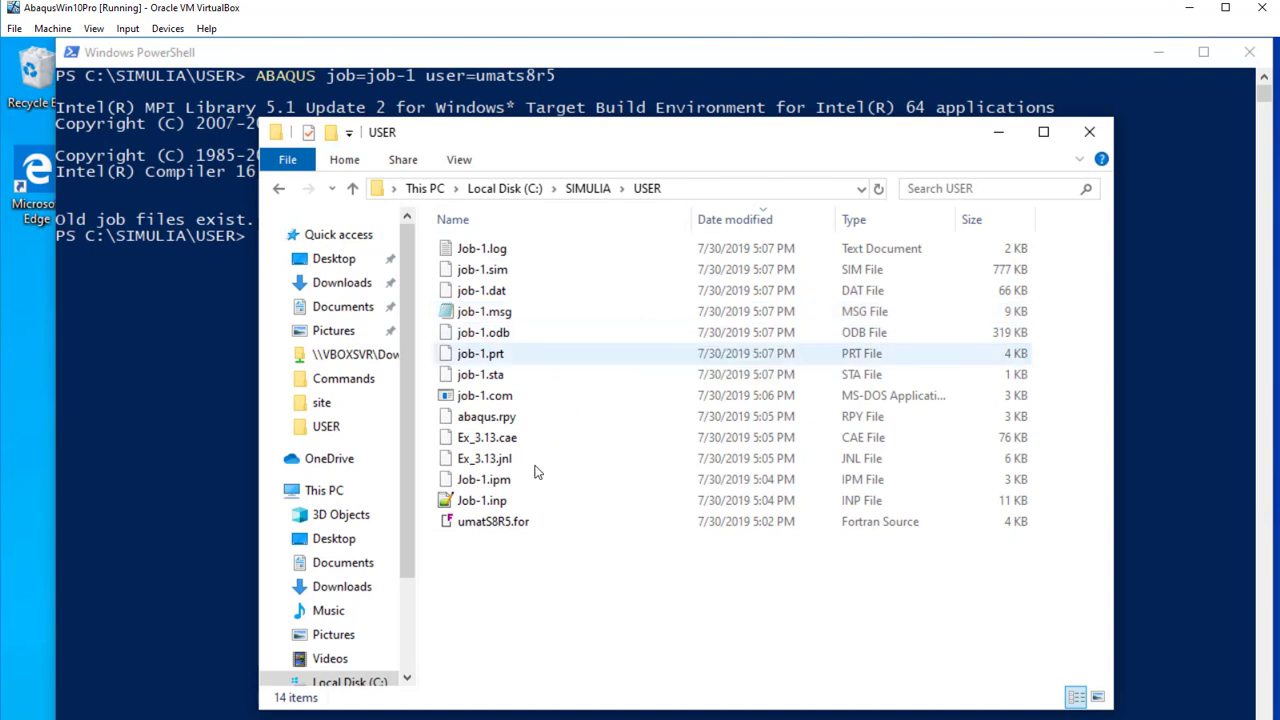
{"action": "left_click", "coordinate": [491, 527]}
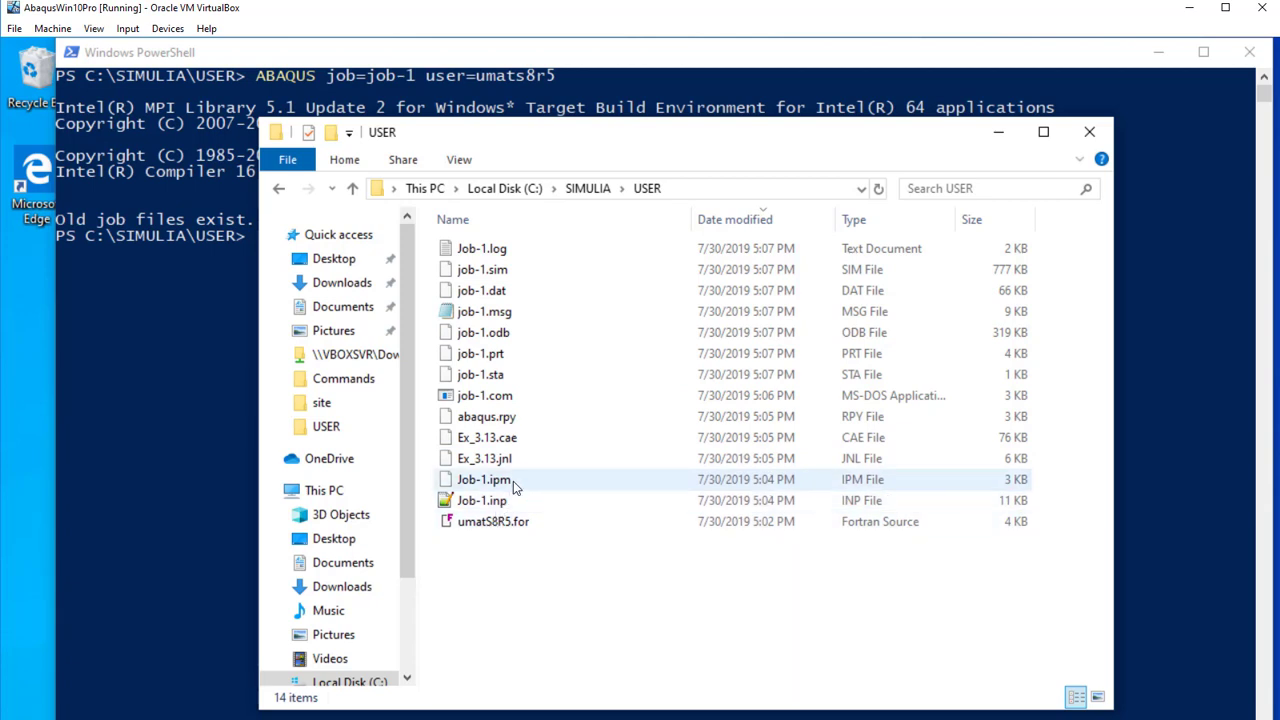
{"action": "double_click", "coordinate": [514, 248]}
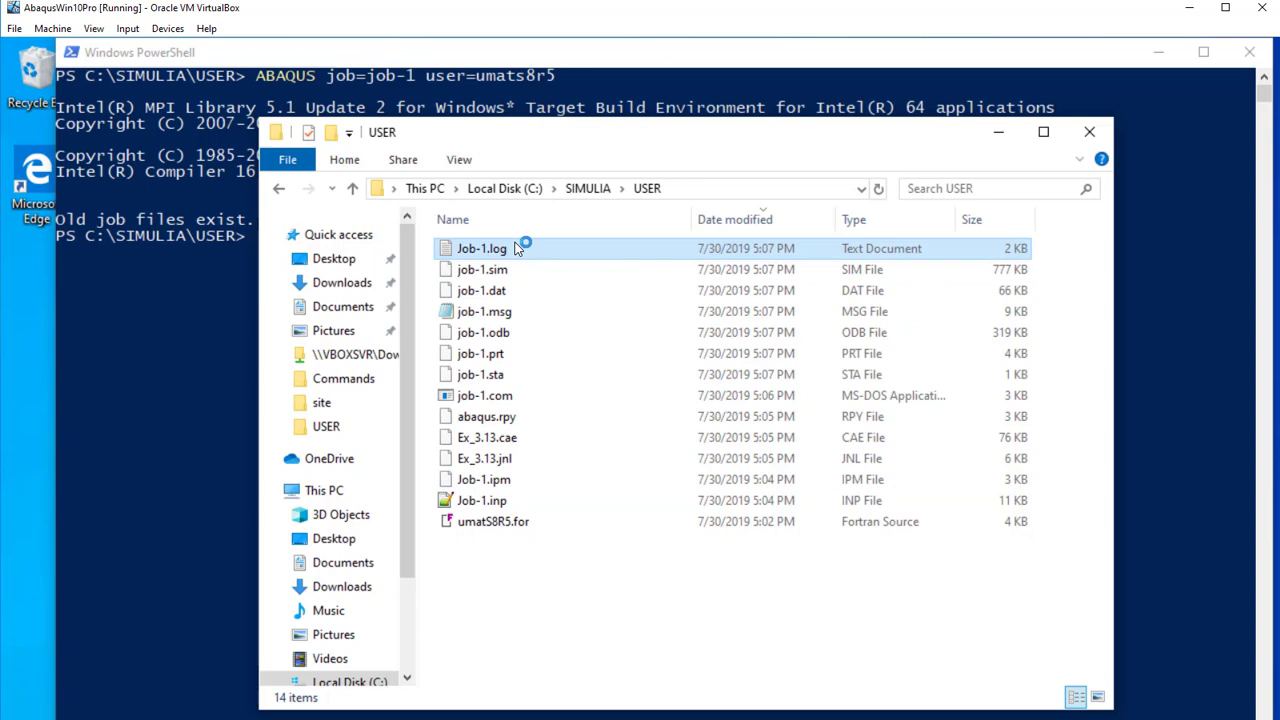
{"action": "key", "text": "alt+F4"}
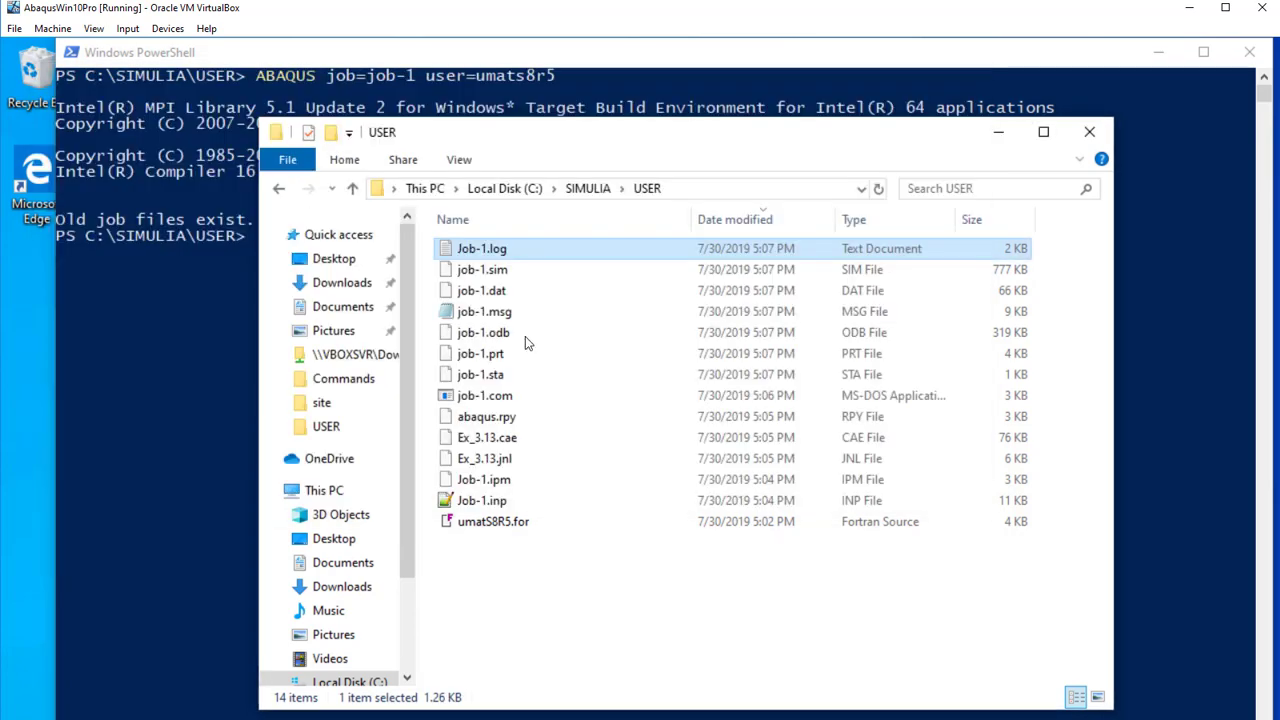